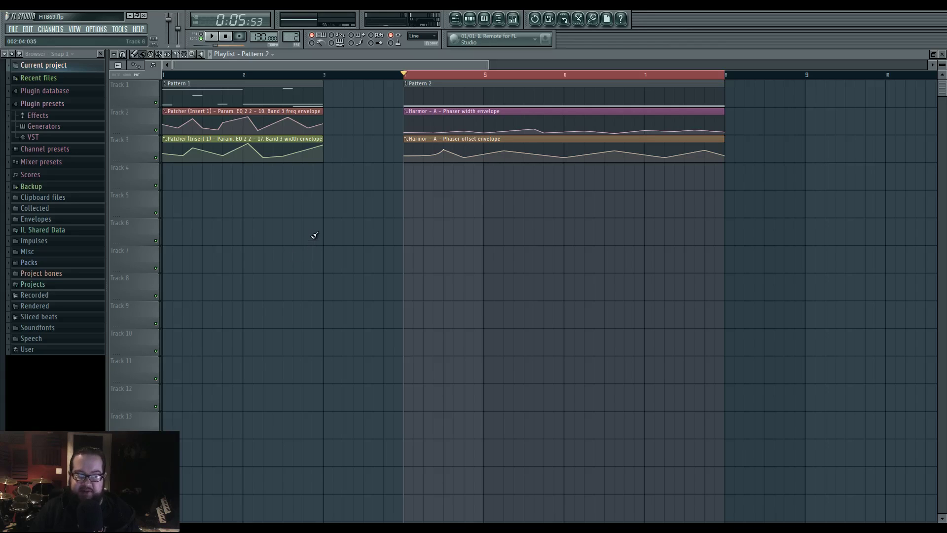
Step: Audition the song, playing from bar 1 and then from bar 4
left_click(174, 76)
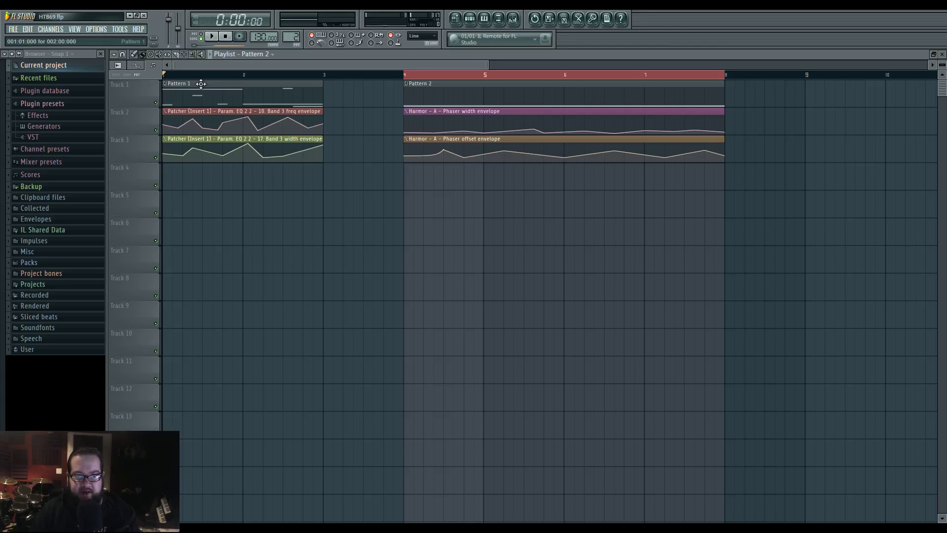
key("space")
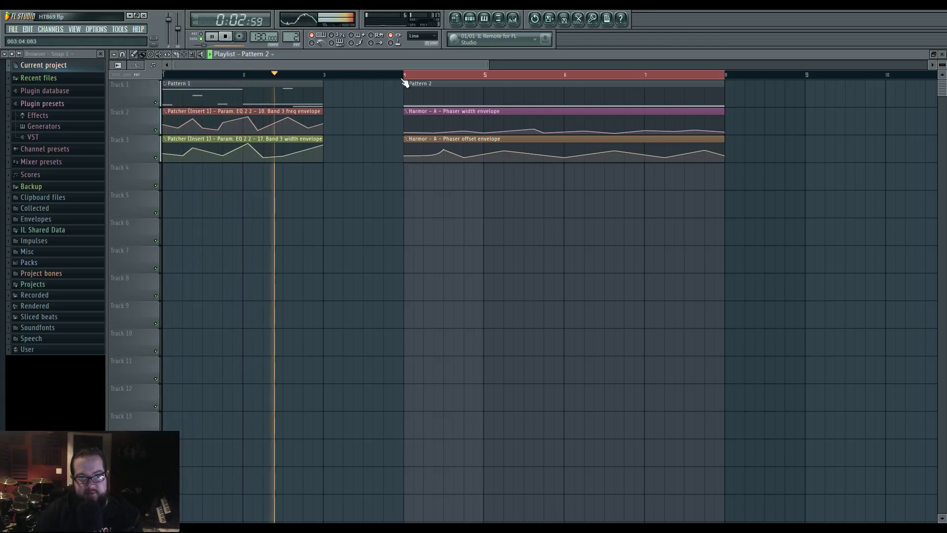
key("space")
left_click(407, 76)
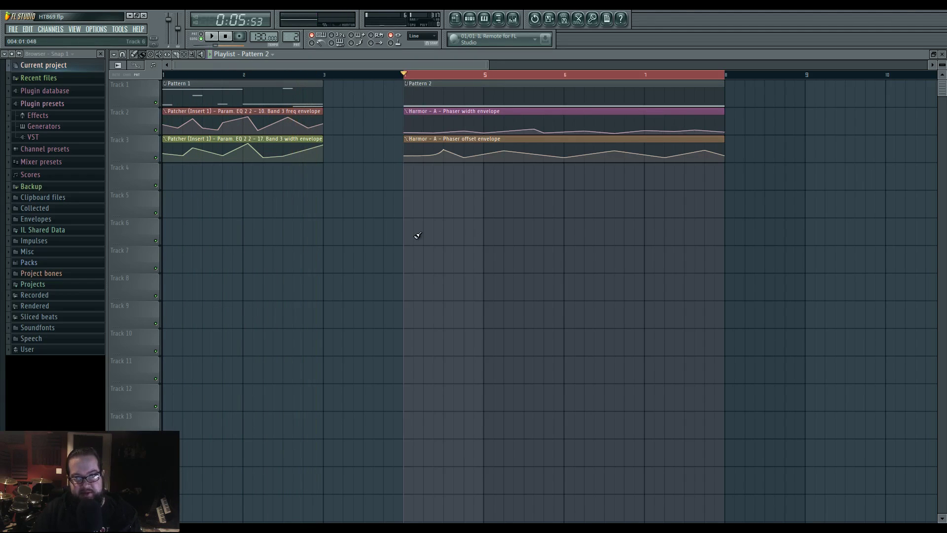
key("space")
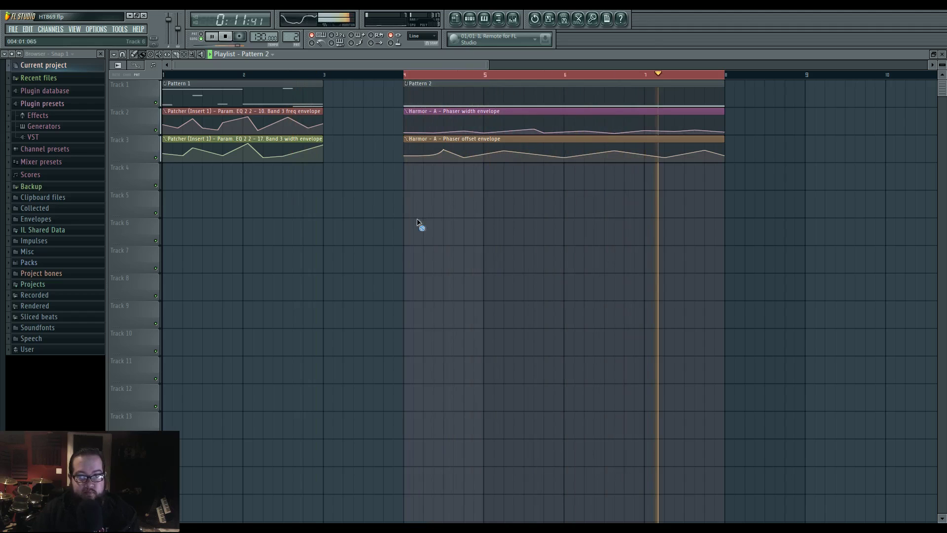
key("space")
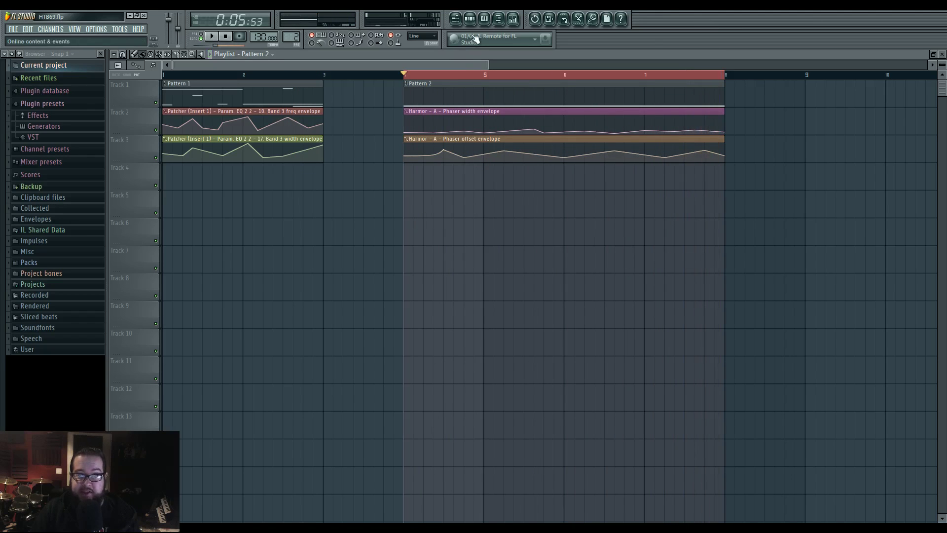
Step: Open the Channel Rack and the Toxic Biohazard synth
left_click(469, 19)
left_click(470, 19)
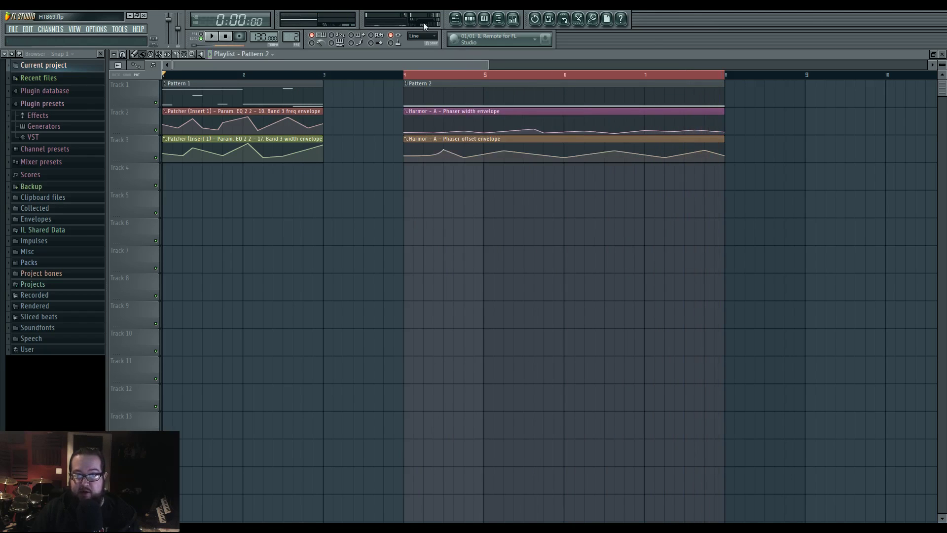
left_click(469, 18)
Step: Reposition the Toxic Biohazard window after briefly viewing the Harmor synth
left_click(466, 139)
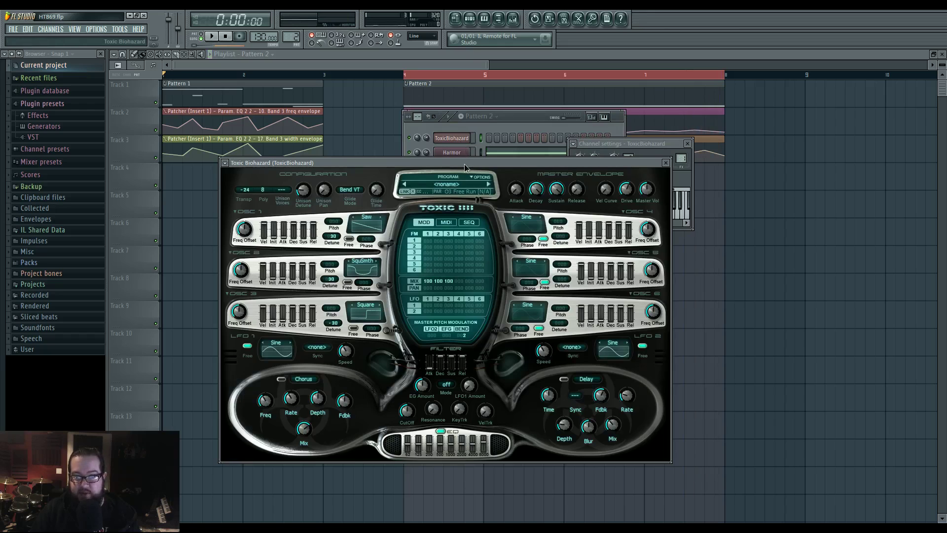
left_click_drag(463, 164, 472, 203)
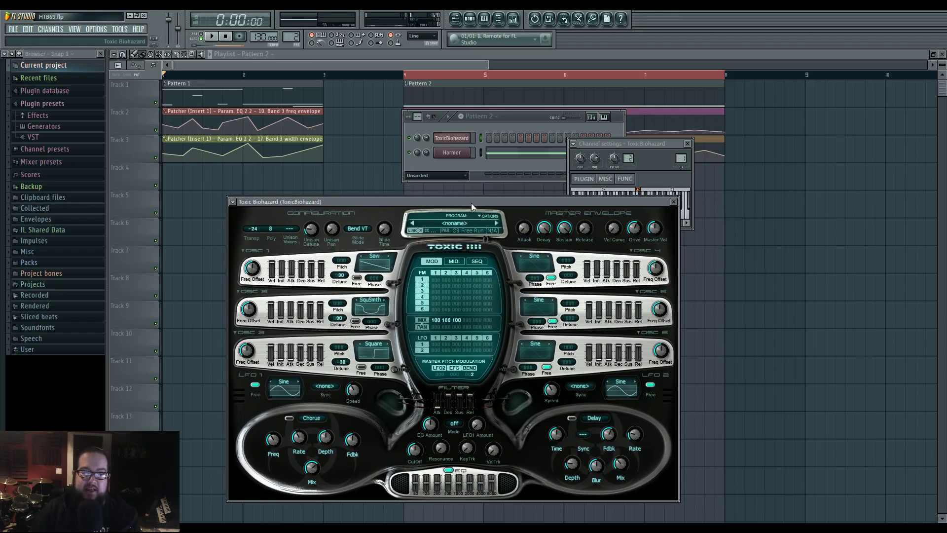
left_click(448, 153)
left_click(454, 138)
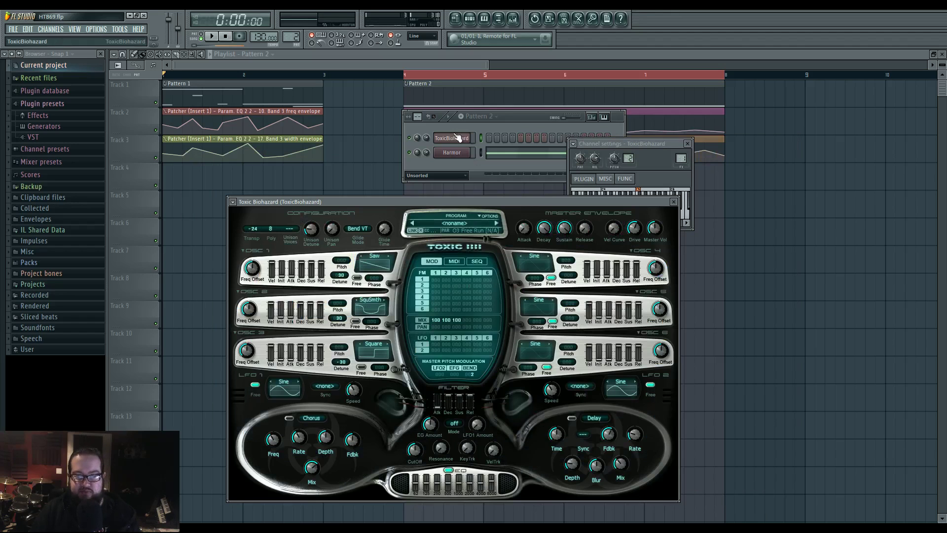
left_click_drag(459, 200, 452, 195)
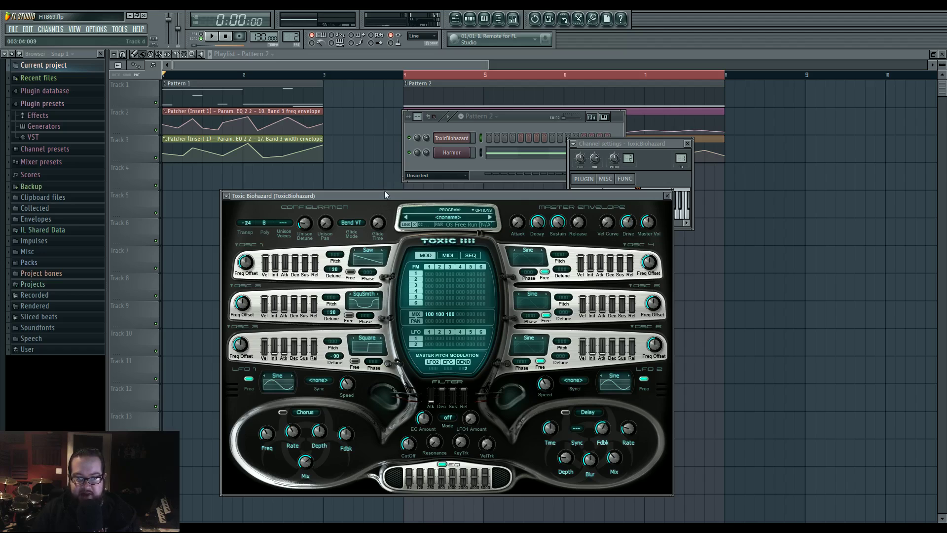
mouse_move(384, 193)
left_mouse_down()
mouse_move(407, 199)
mouse_move(384, 195)
left_mouse_up()
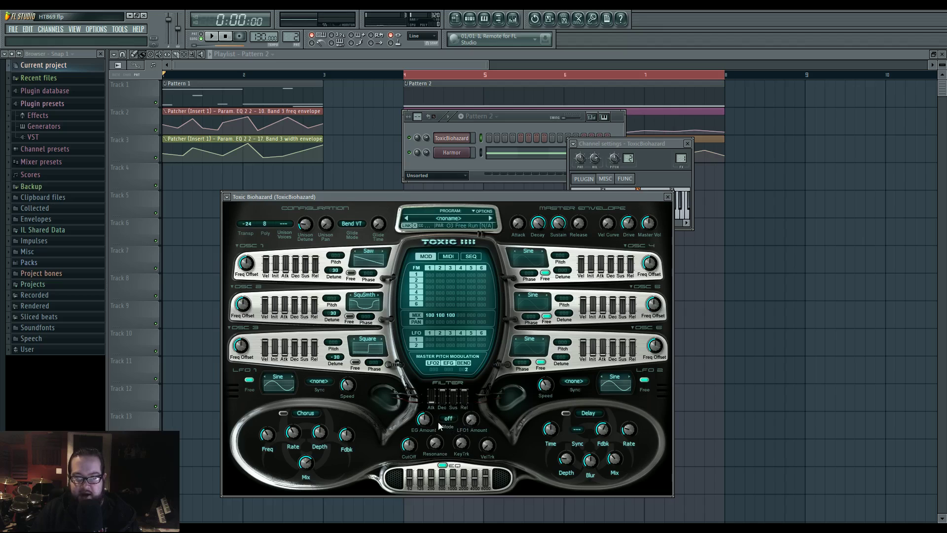
Step: Open Insert 1's Patcher in the mixer and tidy the Param. EQ 2 2 node on its Map
double_click(681, 158)
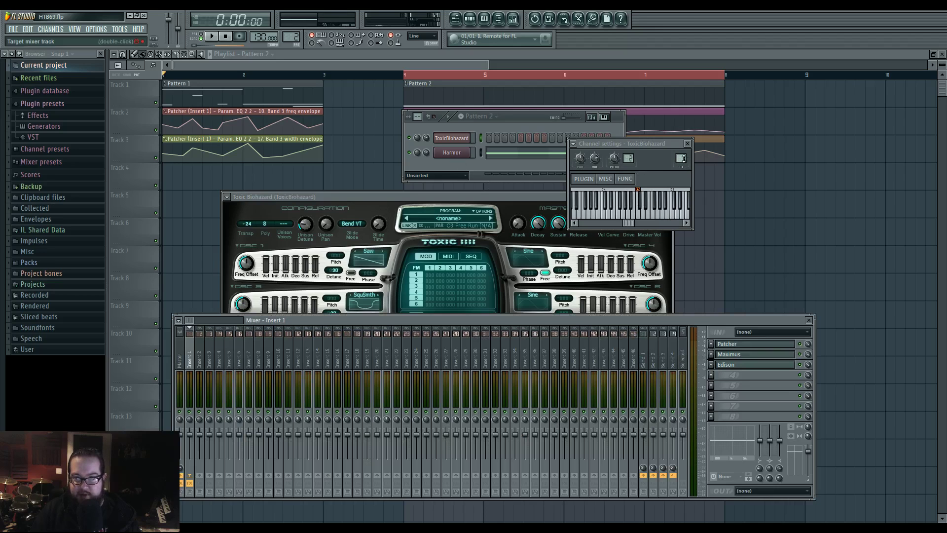
left_click(749, 346)
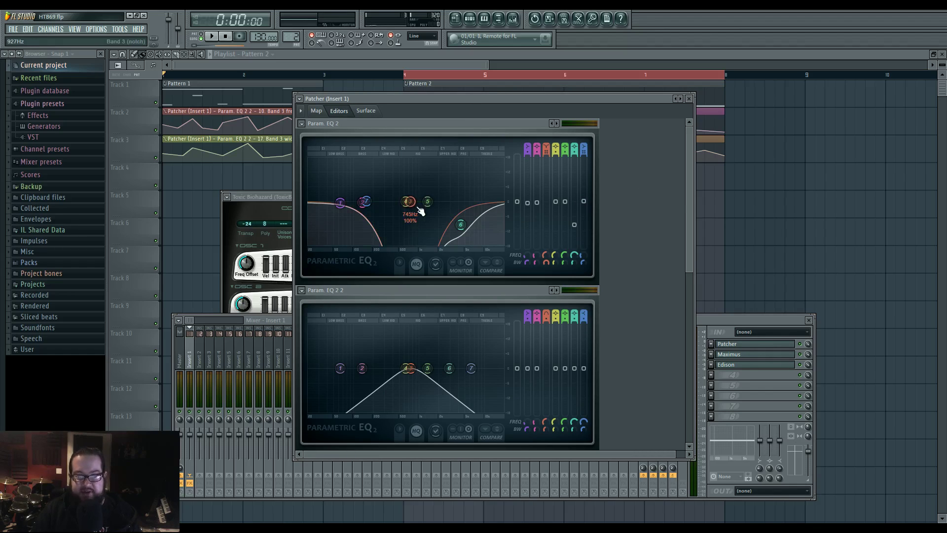
left_click(316, 110)
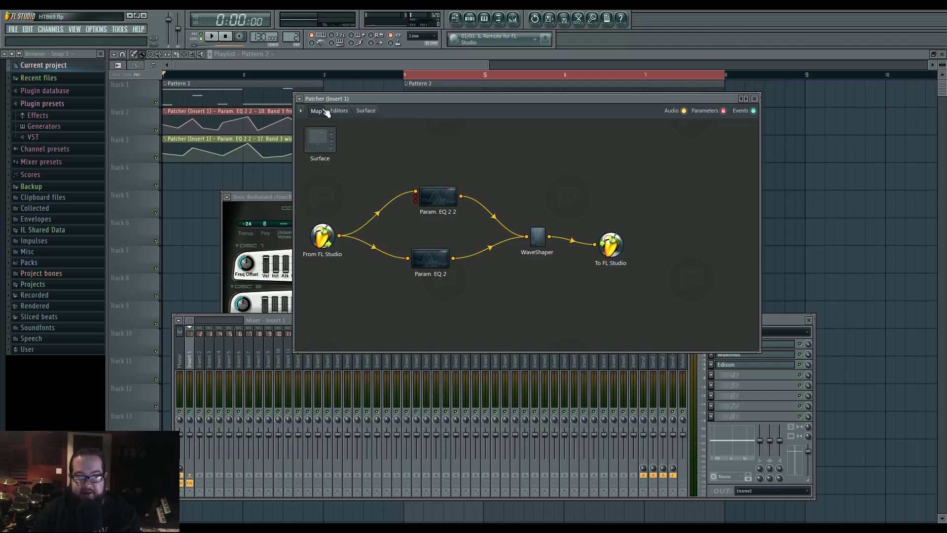
left_click_drag(438, 196, 429, 203)
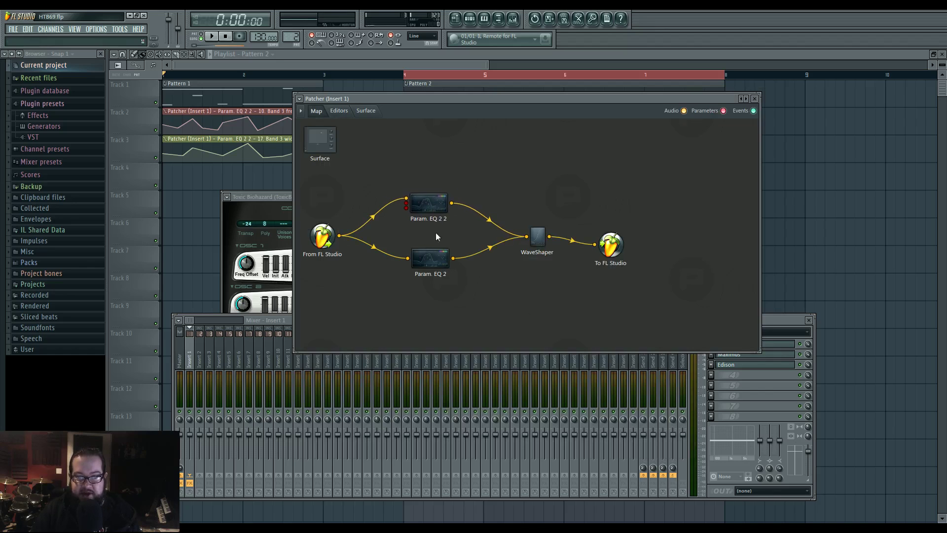
Step: Move band 3 of Param. EQ 2 2 and confirm it stays a band pass
double_click(435, 263)
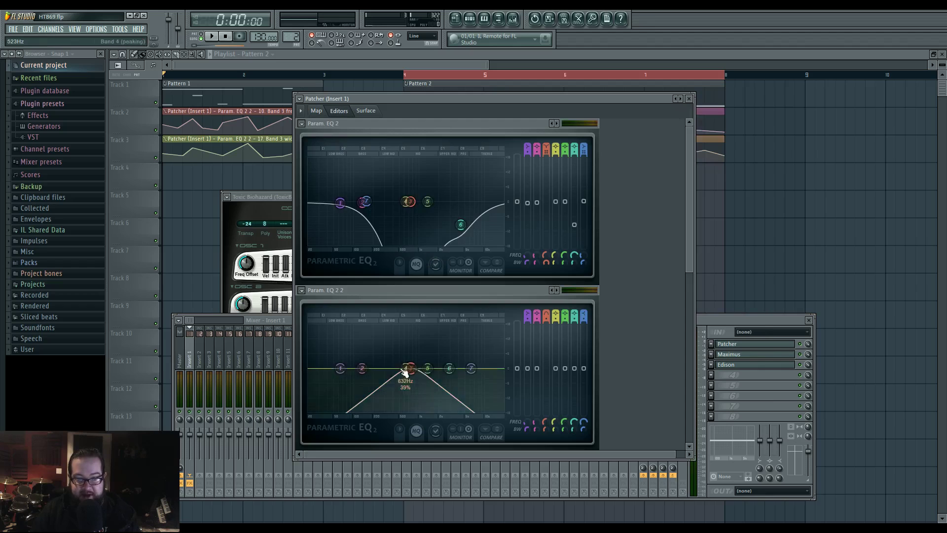
left_click_drag(409, 368, 379, 368)
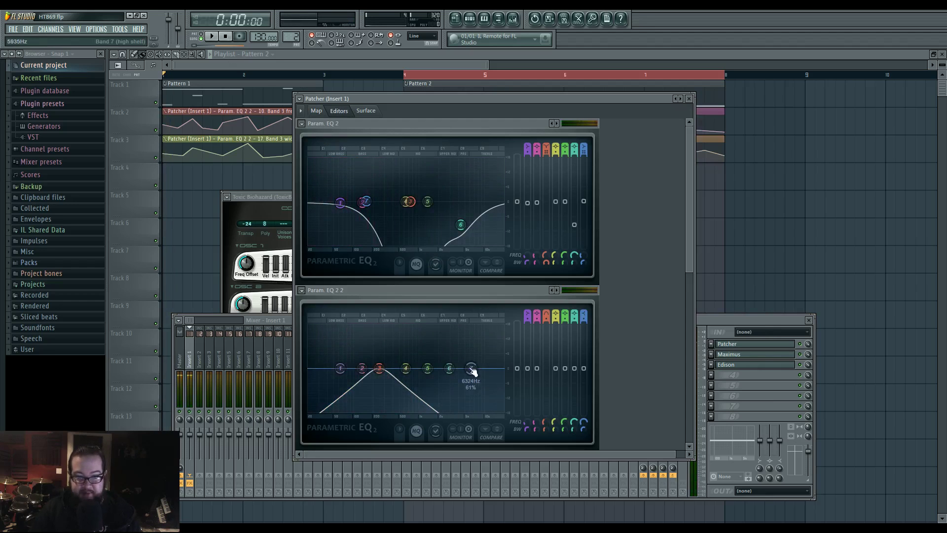
right_click(381, 368)
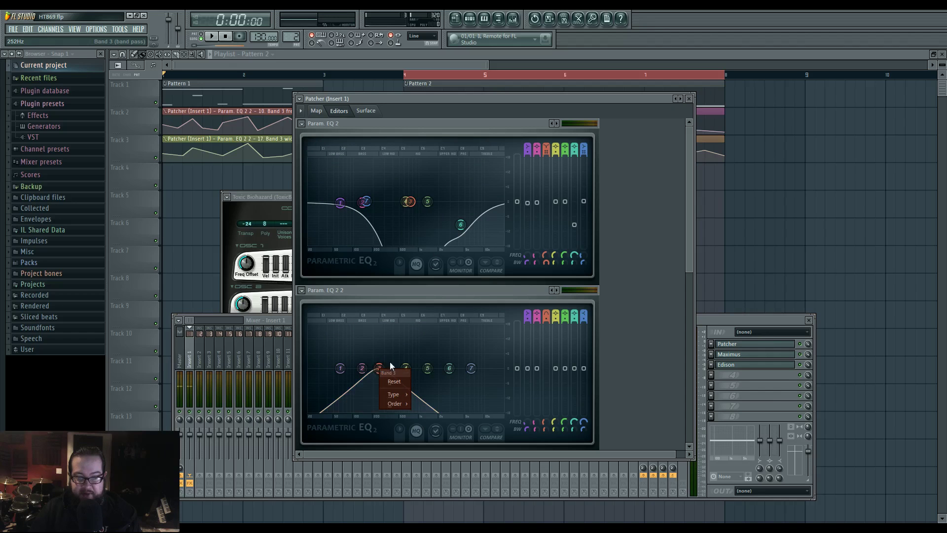
mouse_move(403, 395)
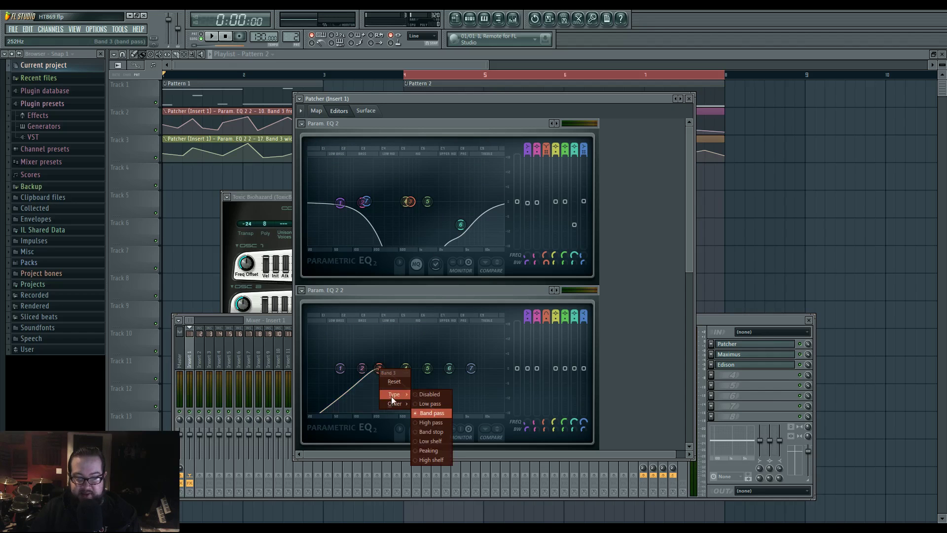
left_click(402, 298)
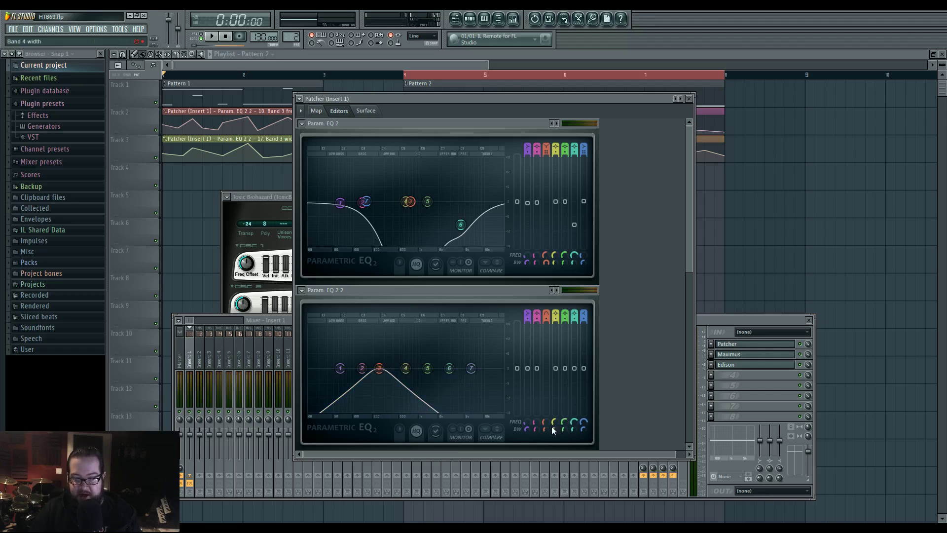
Step: Sweep band 3's frequency and play the song to hear the EQ change
mouse_move(544, 421)
left_mouse_down()
mouse_move(544, 429)
mouse_move(545, 413)
left_mouse_up()
key("space")
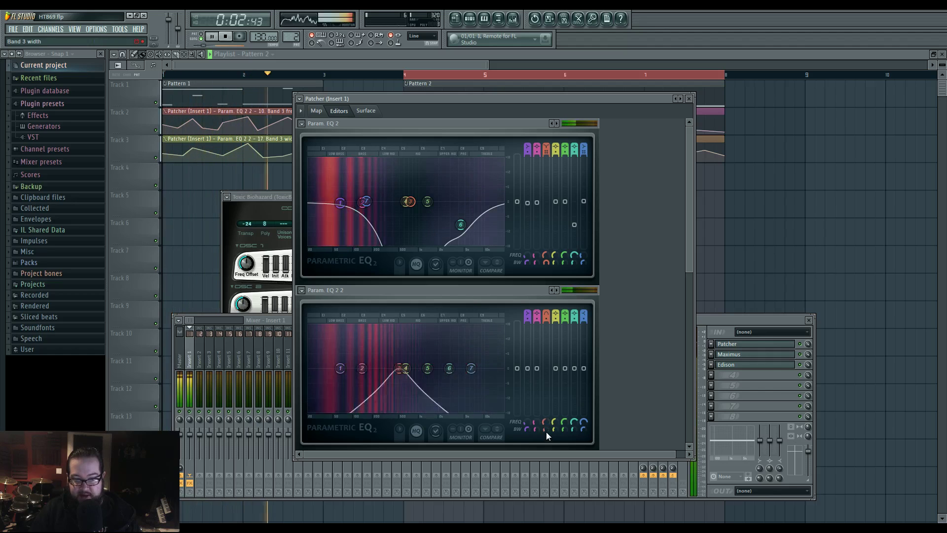
key("space")
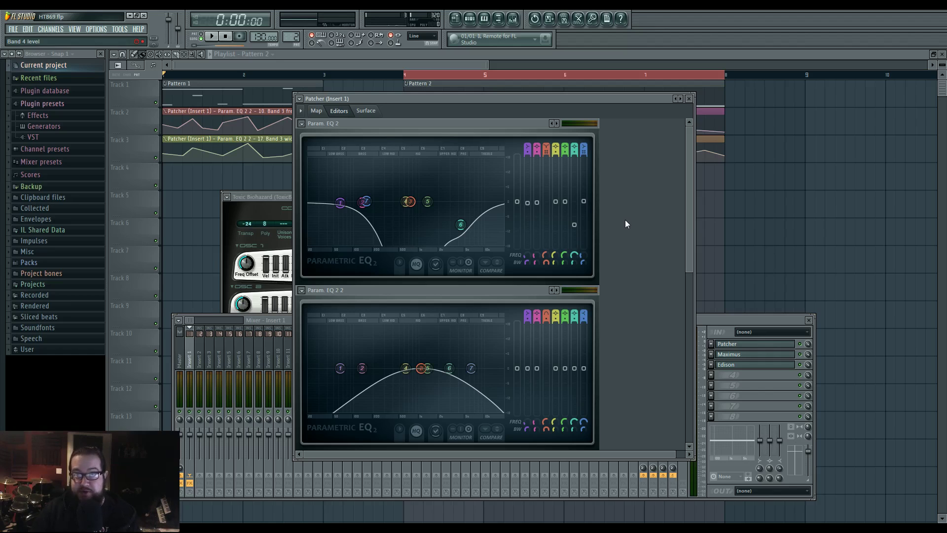
Step: Reposition Toxic Biohazard, scroll the Patcher to WaveShaper, and open Insert 1's Maximus
left_click(286, 196)
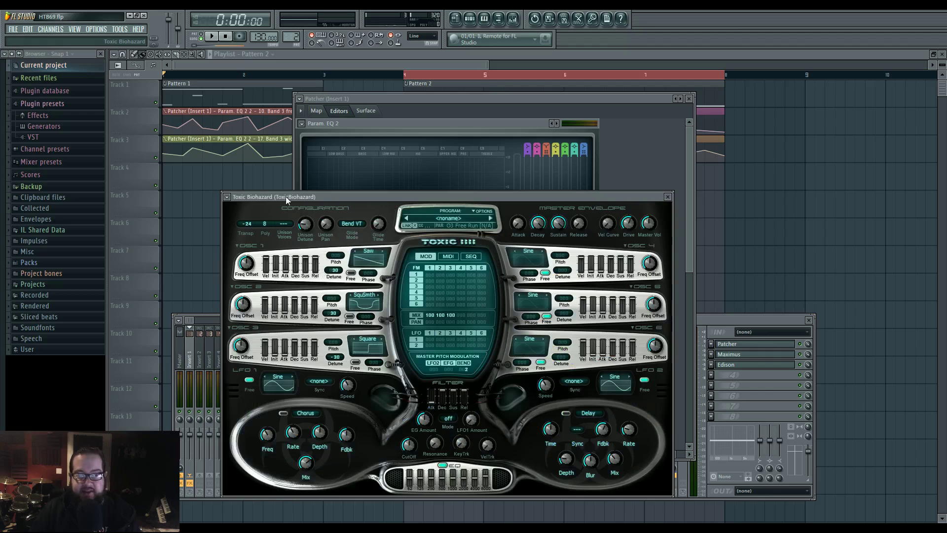
left_click_drag(286, 196, 281, 186)
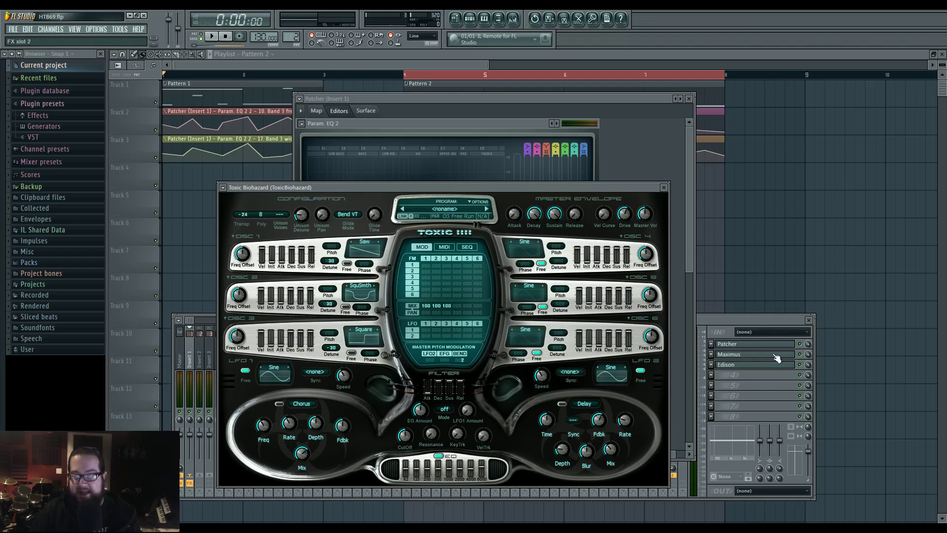
left_click(742, 345)
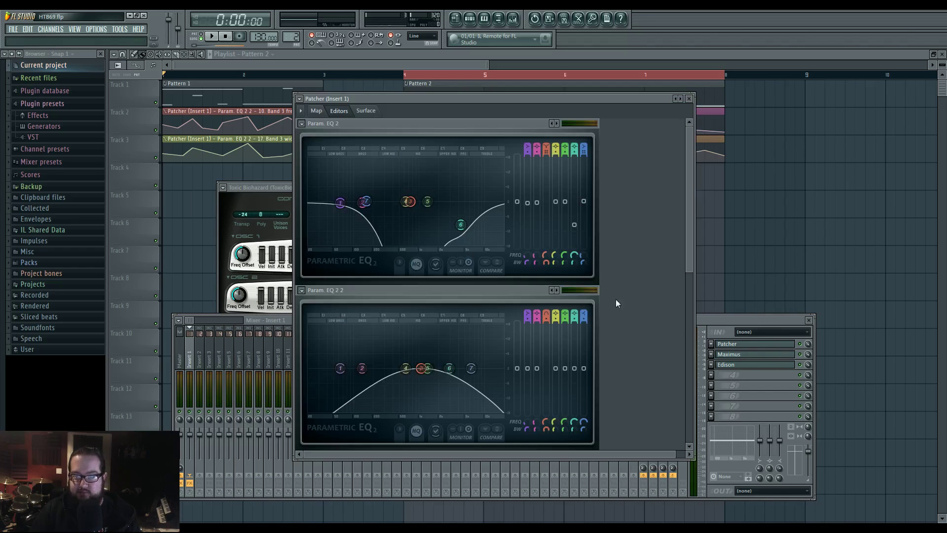
scroll(636, 298, "down", 3)
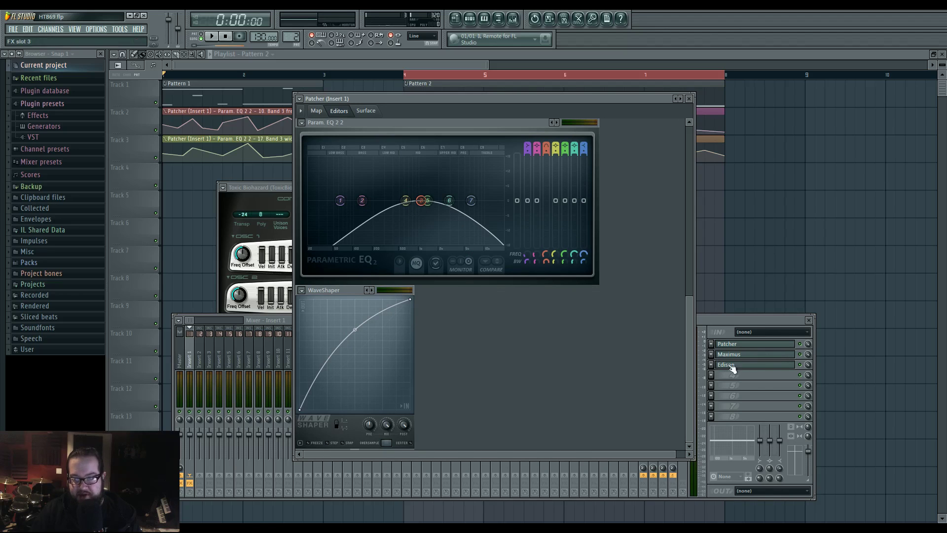
left_click(747, 355)
Step: Audition Maximus's low, mid, high and master bands during playback, then stop
left_click_drag(348, 142, 407, 165)
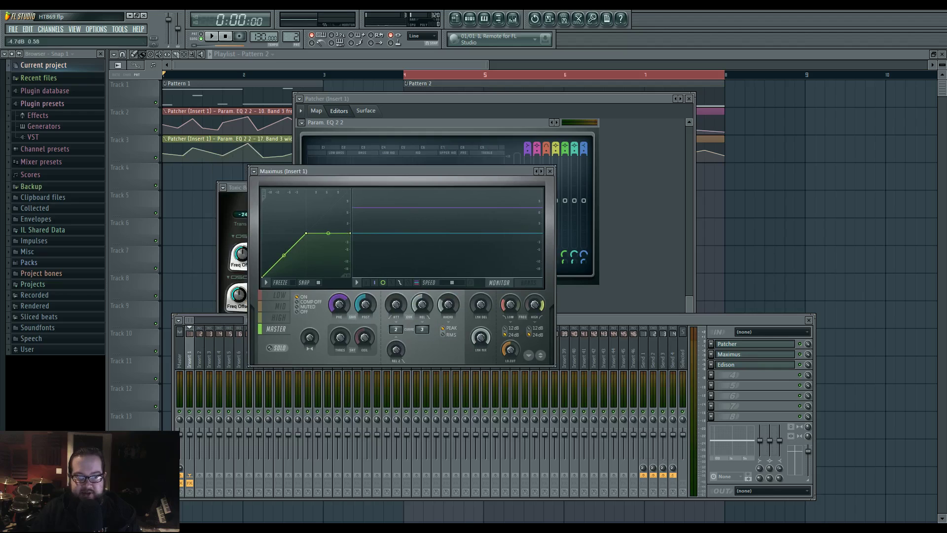
left_click(286, 295)
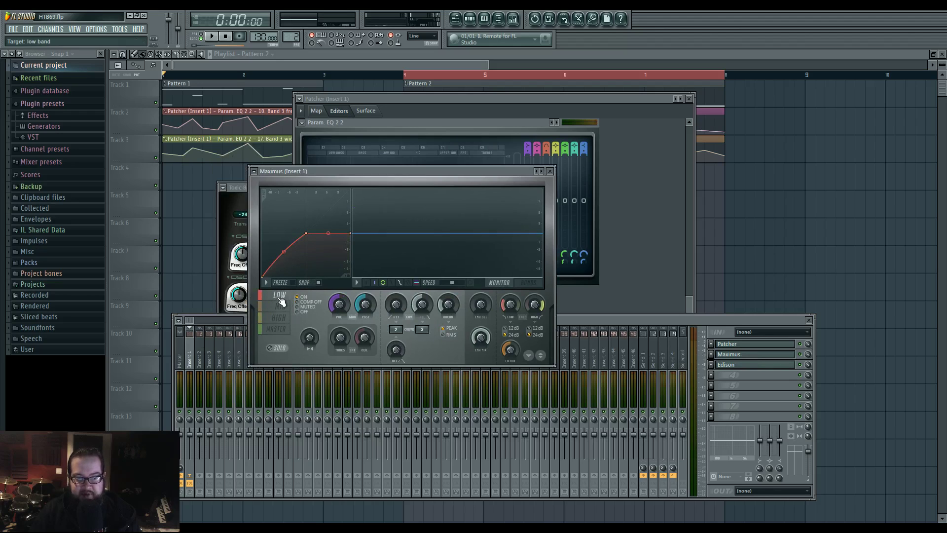
key("space")
left_click(280, 305)
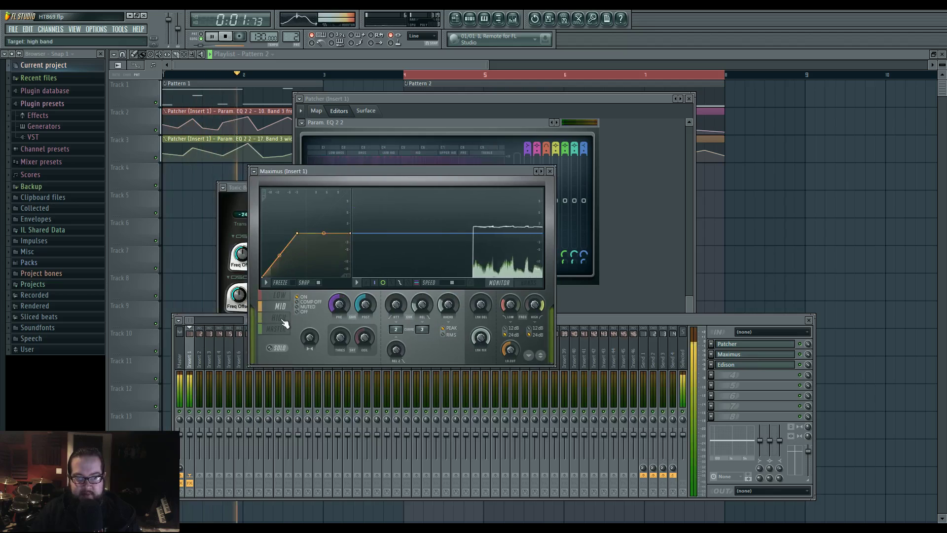
left_click(279, 318)
key("space")
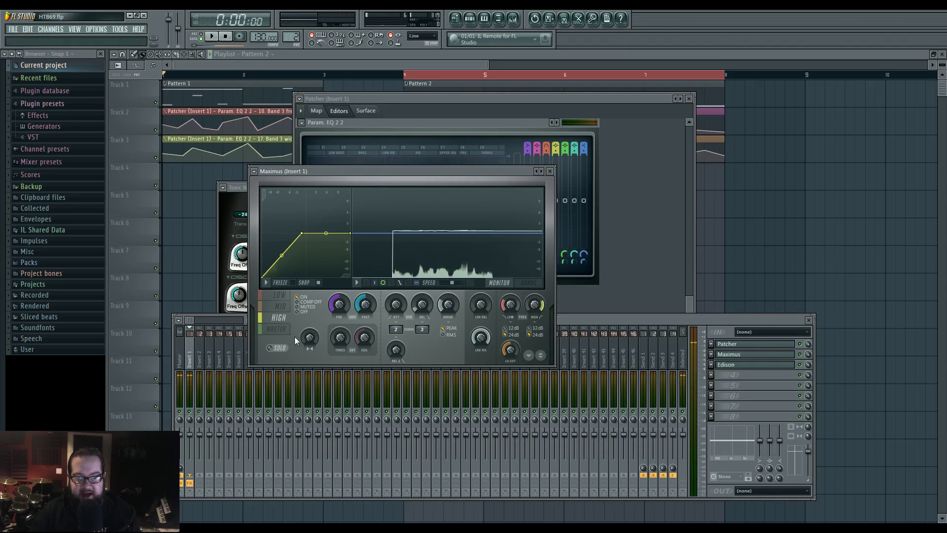
key("space")
left_click(276, 328)
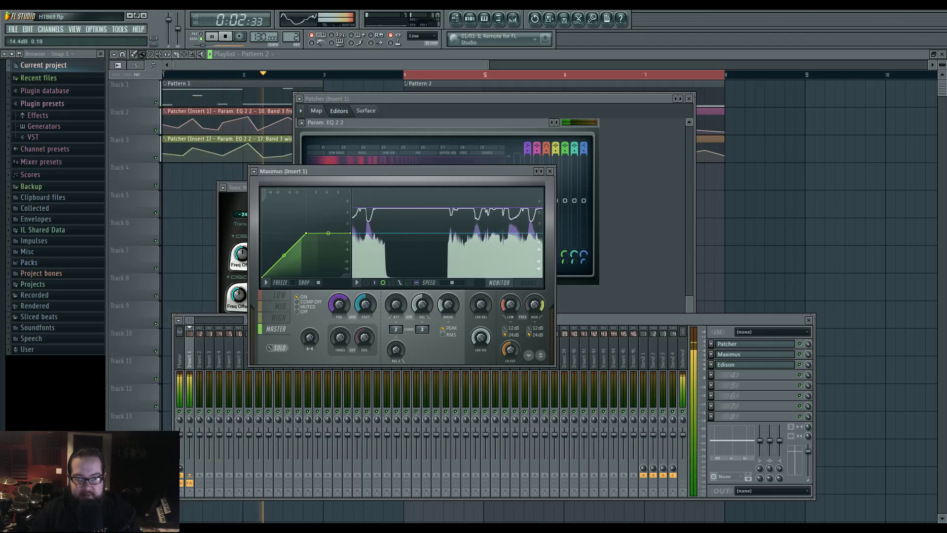
key("space")
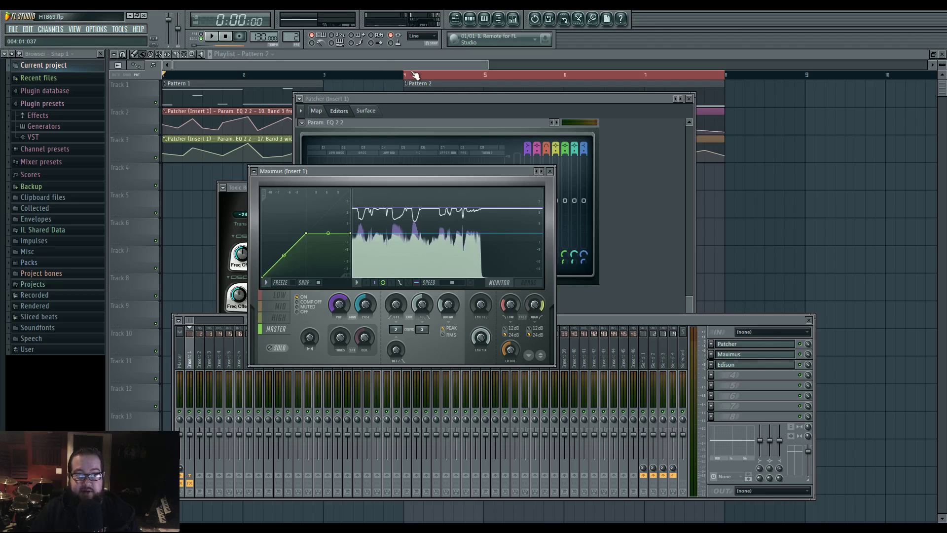
Step: Open Edison on Insert 1, then review Maximus's bands again, ending on the low band
left_click(729, 364)
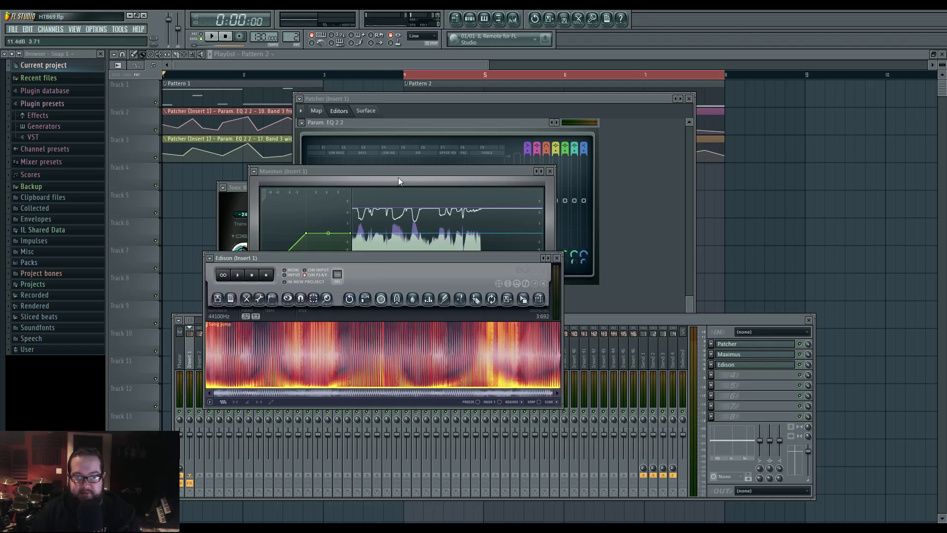
left_click(400, 175)
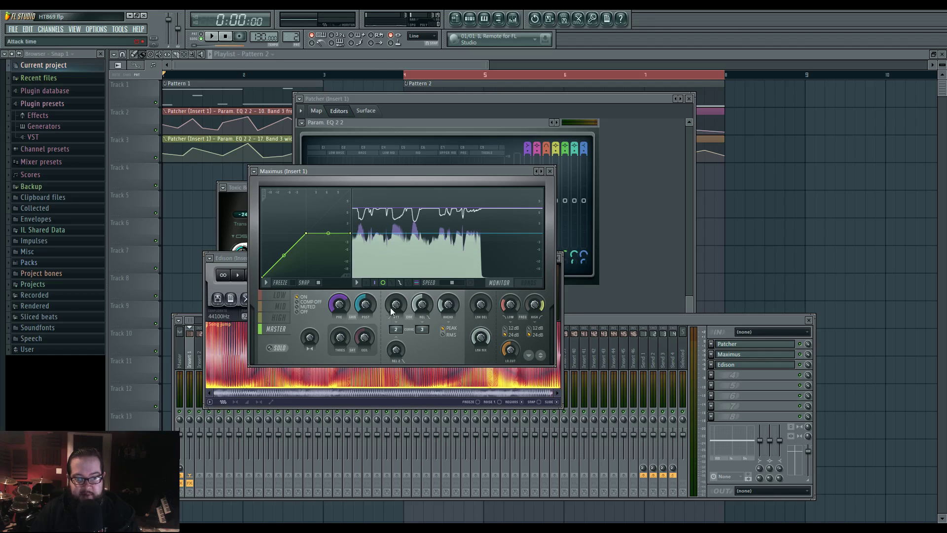
left_click(279, 295)
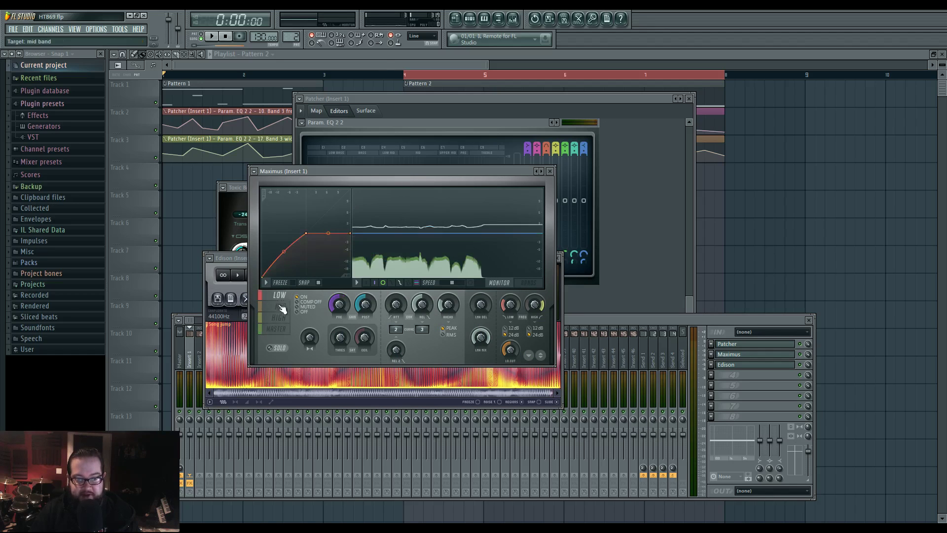
left_click(280, 306)
left_click(280, 318)
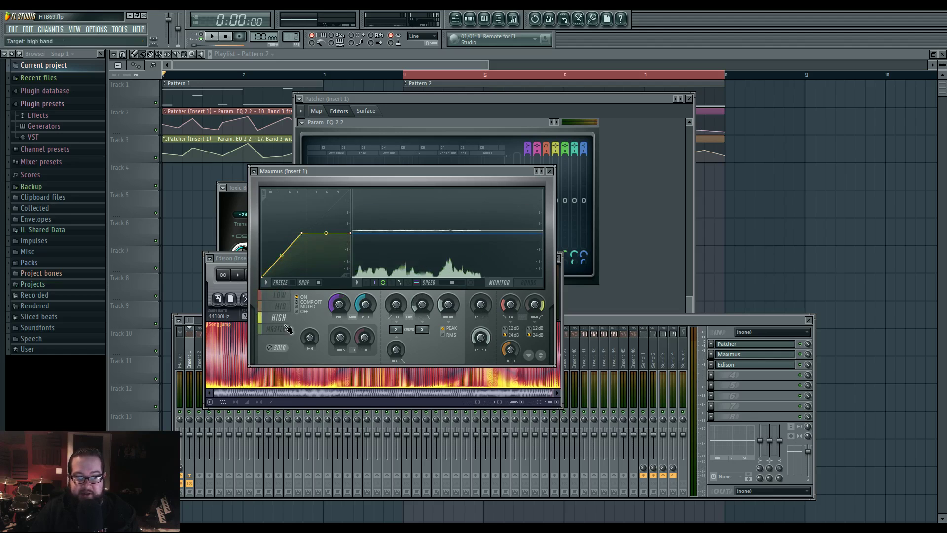
left_click(276, 329)
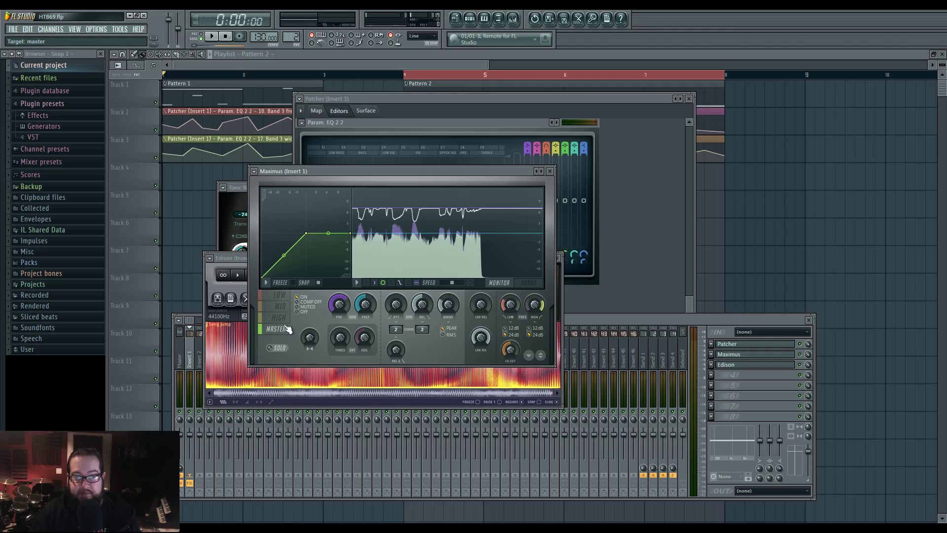
left_click(288, 295)
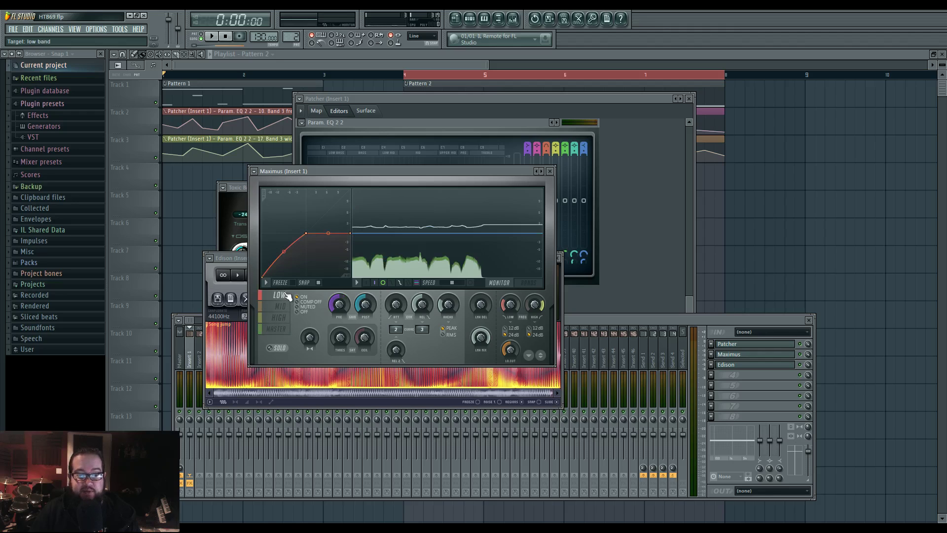
left_click(276, 329)
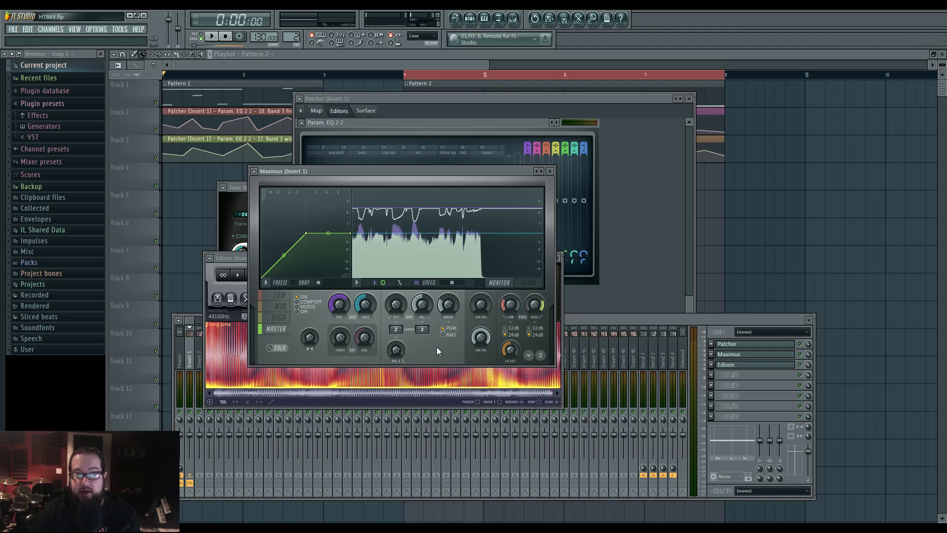
left_click_drag(357, 170, 365, 172)
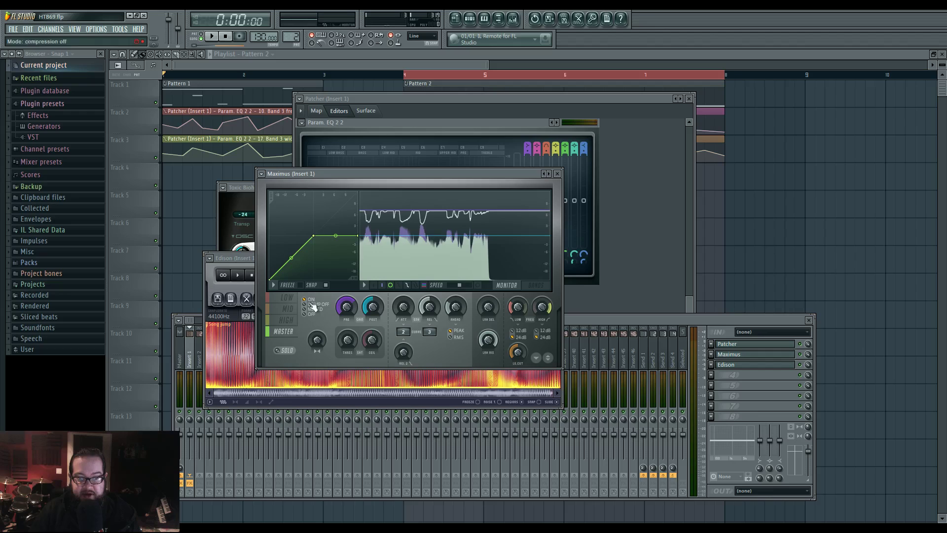
left_click(289, 299)
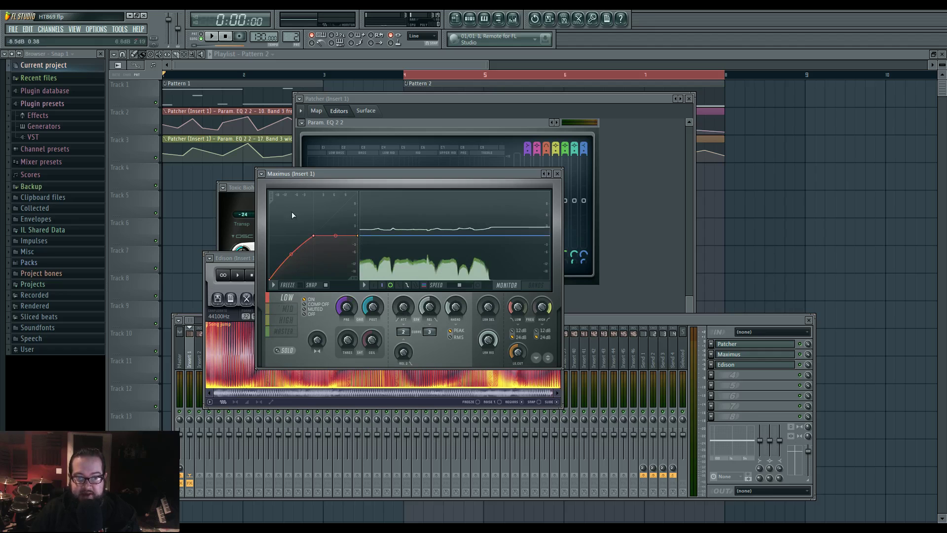
Step: Close Edison and scroll the Patcher's editors down to Param EQ 2 2 and WaveShaper
left_click(736, 355)
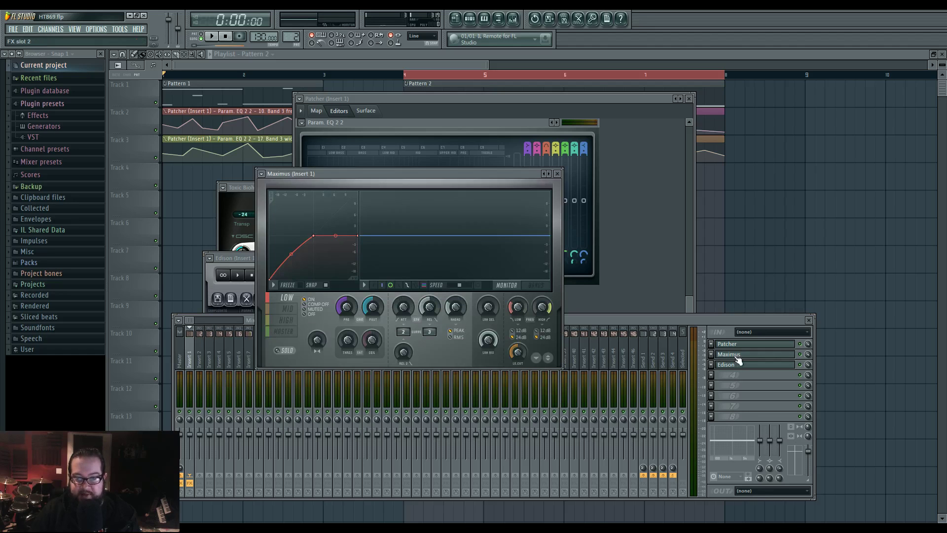
left_click(738, 364)
left_click(728, 343)
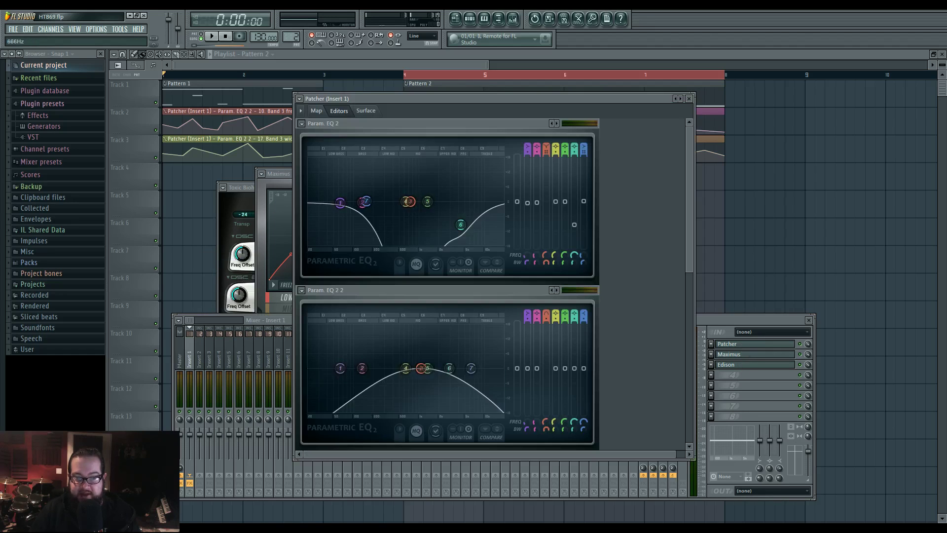
scroll(614, 344, "down", 2)
scroll(613, 341, "down", 2)
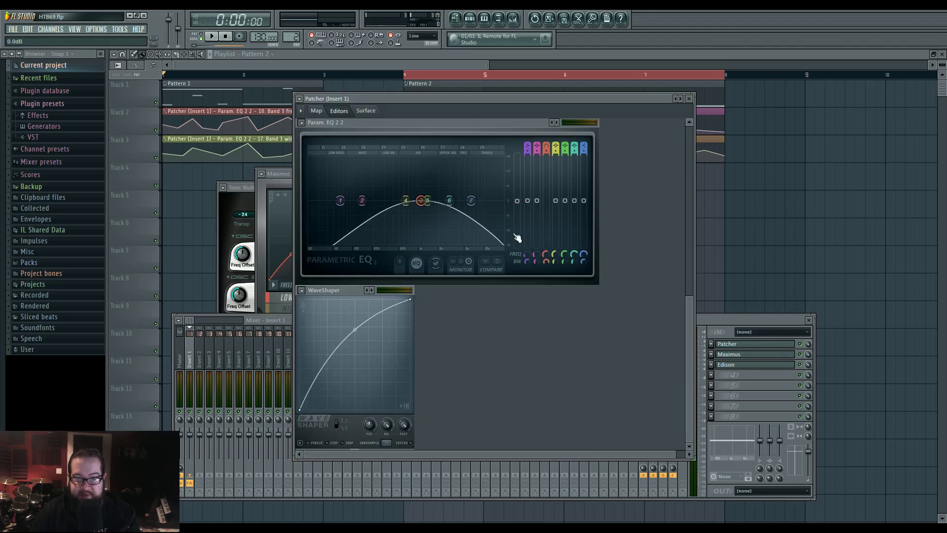
left_click(288, 174)
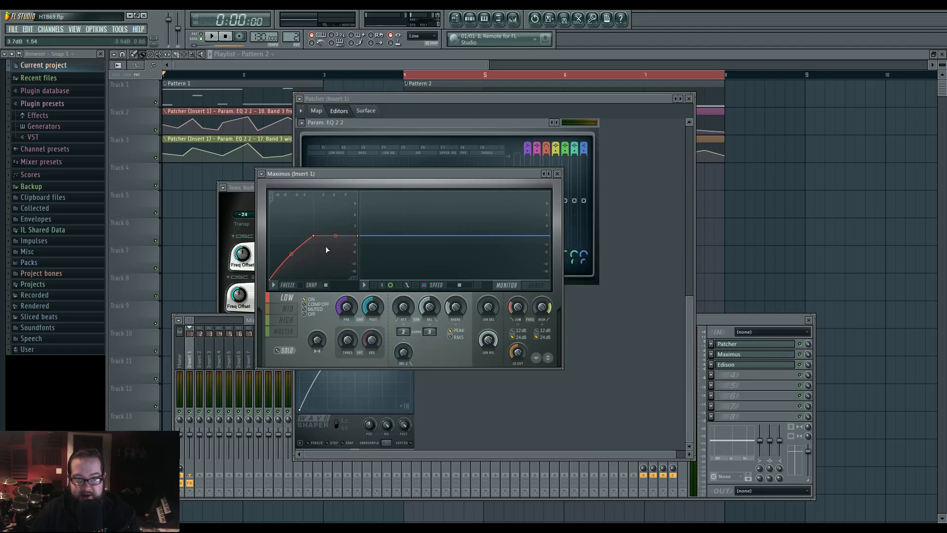
left_click(453, 382)
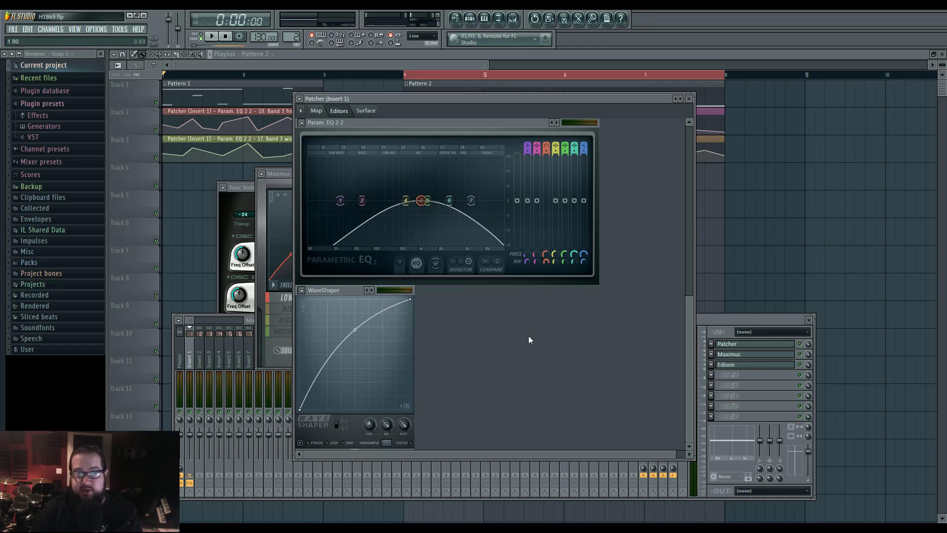
Step: Show the Patcher's routing map, then reopen Edison on Insert 1 and reposition it
left_click(316, 110)
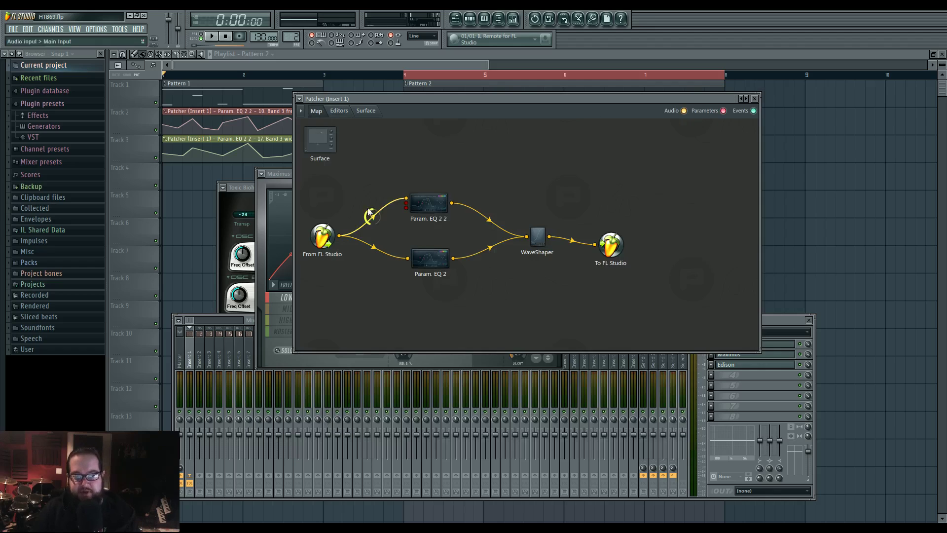
left_click(729, 355)
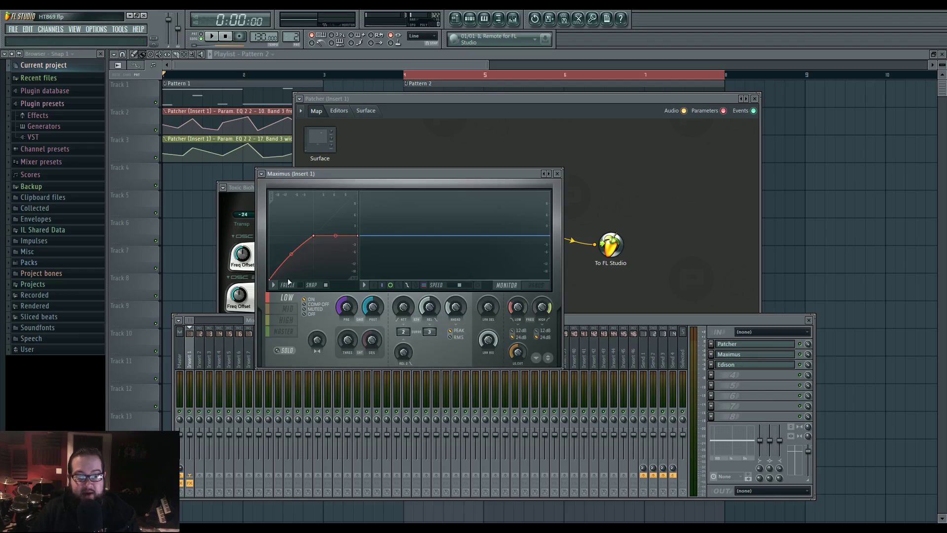
left_click(601, 319)
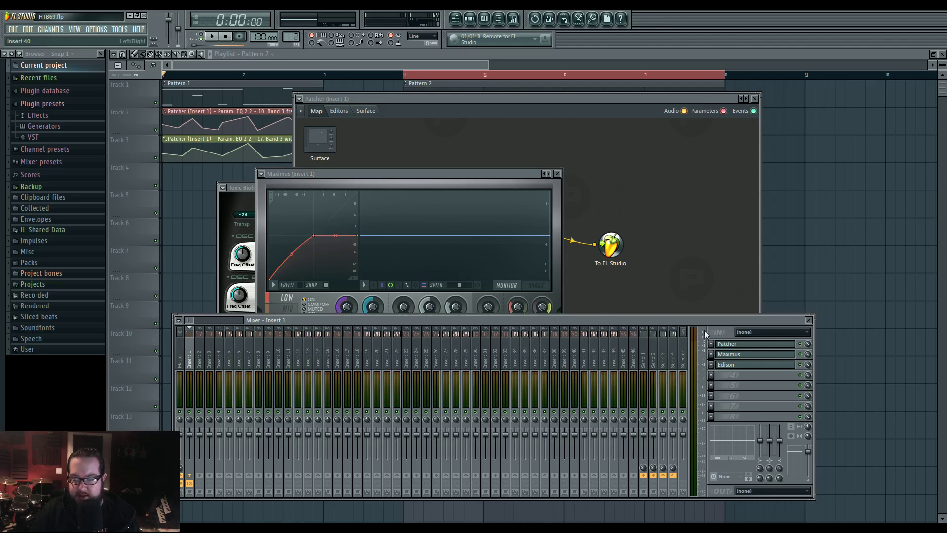
left_click(733, 367)
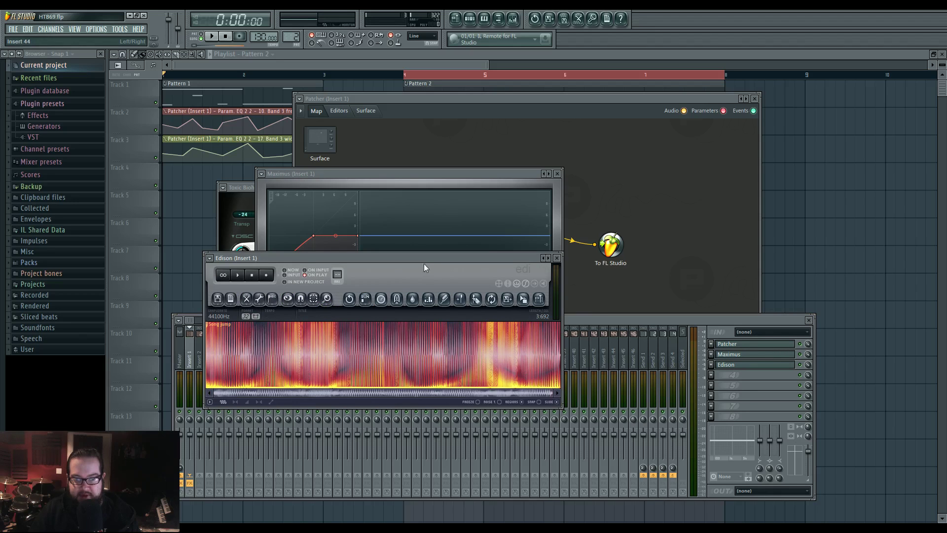
left_click_drag(433, 261, 439, 276)
Step: Close all plugin windows, open Harmor from Pattern 2, and view its IMG and ENV pages
key("F12")
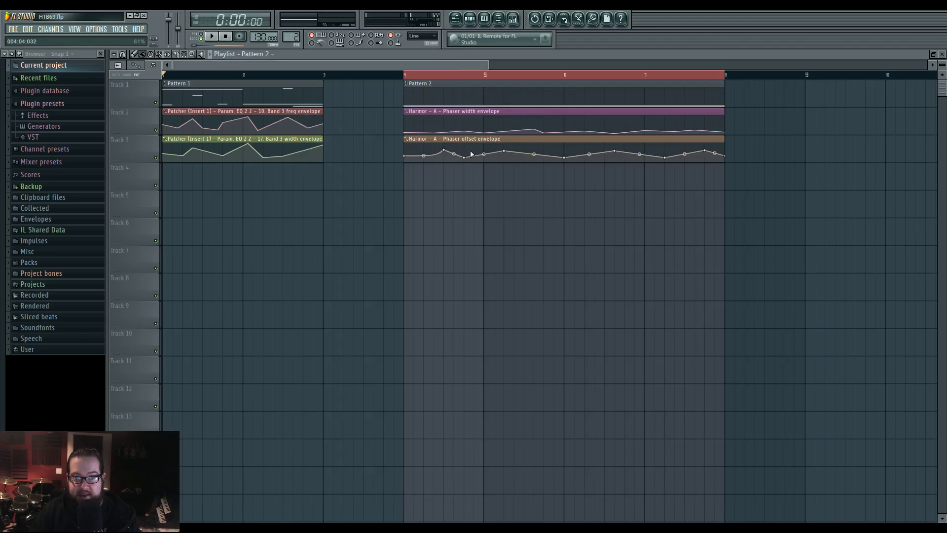
left_click(475, 20)
left_click(453, 142)
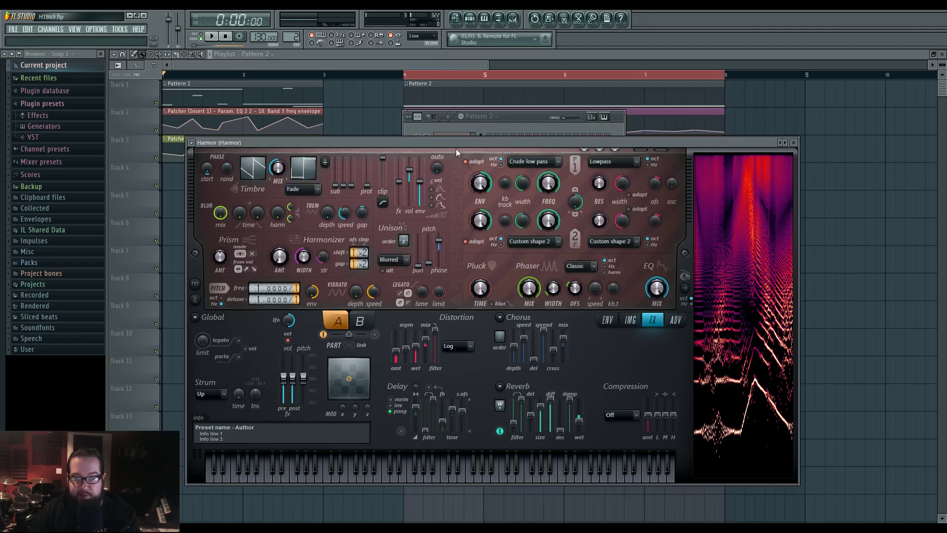
left_click_drag(459, 147, 459, 149)
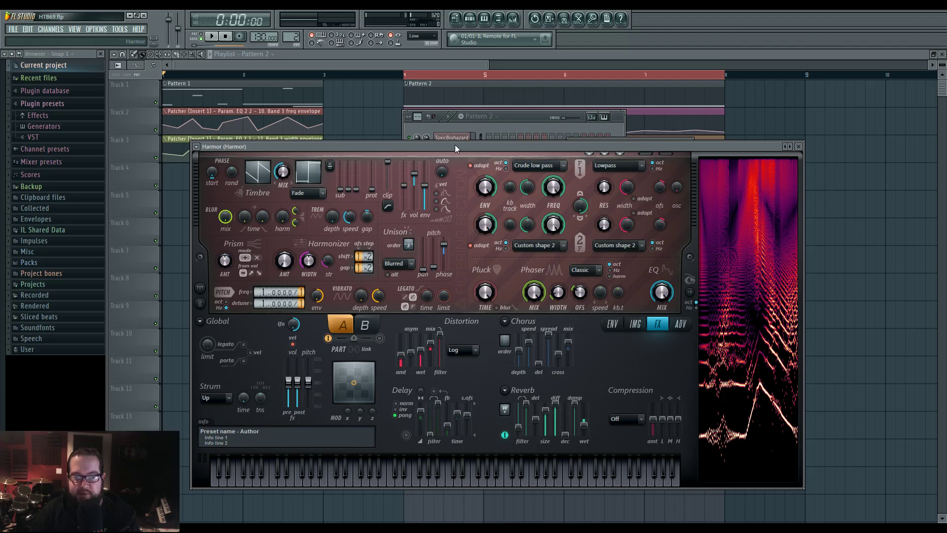
left_click(634, 324)
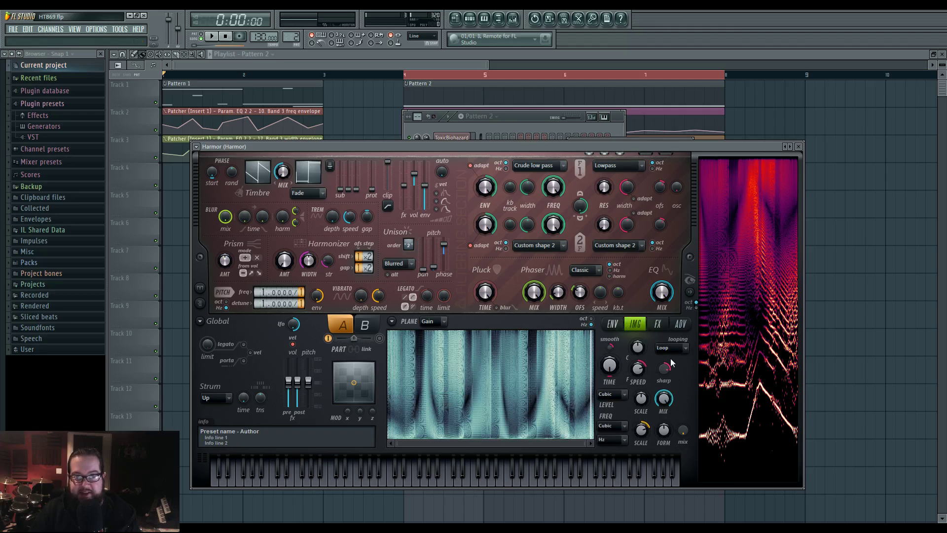
left_click(613, 327)
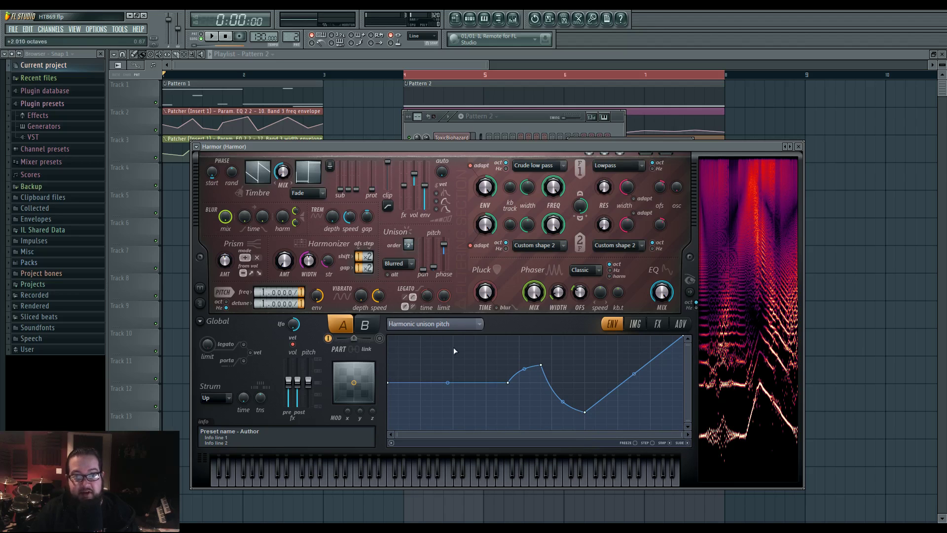
Step: Audition the bass from bar 4 while flipping Harmor between its FX and IMG pages
left_click(657, 323)
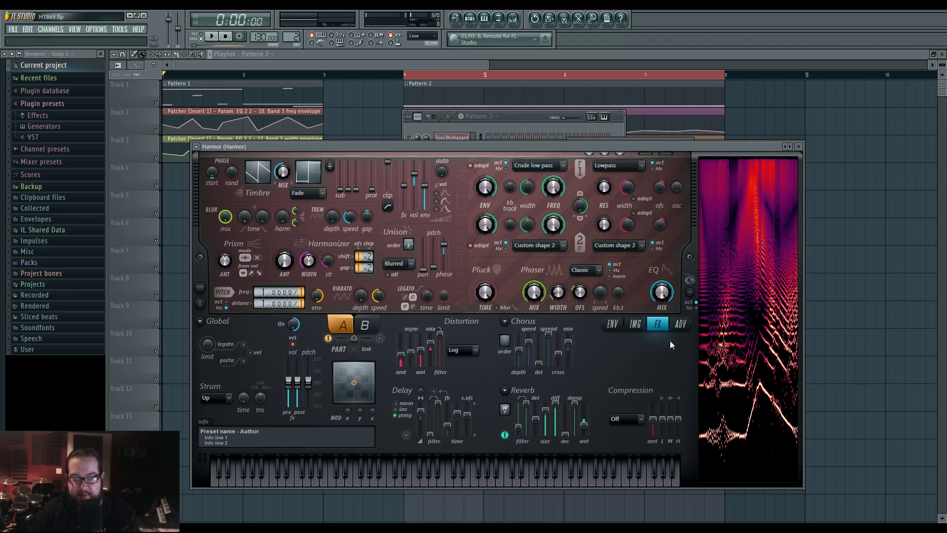
left_click(635, 324)
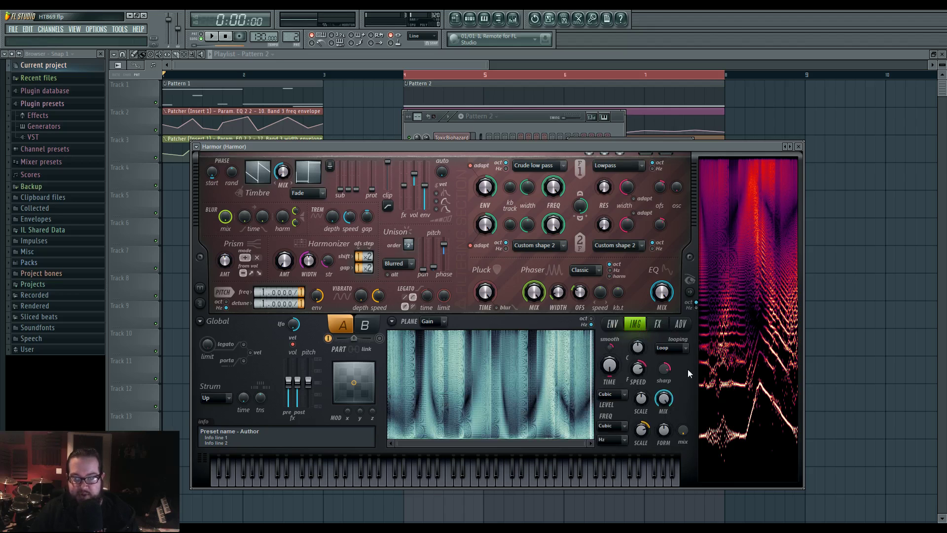
key("space")
key("space")
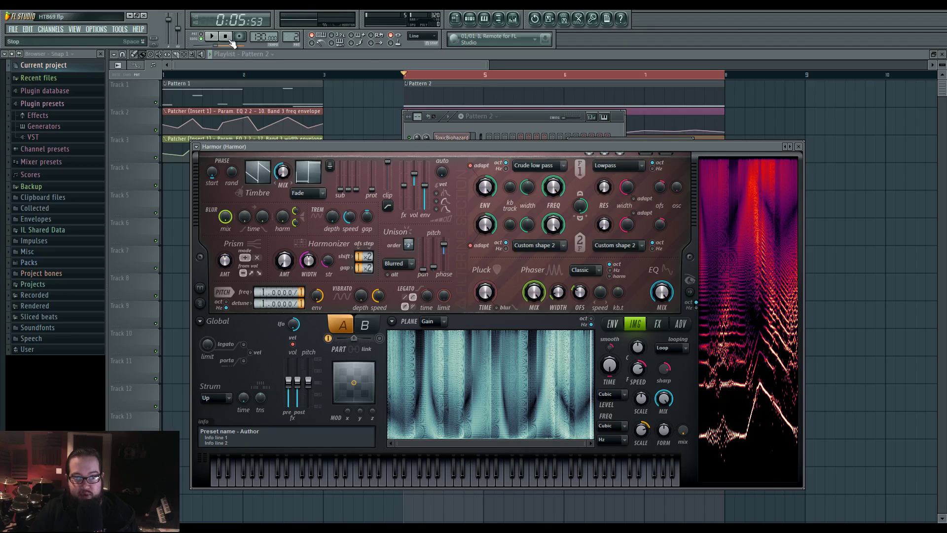
key("space")
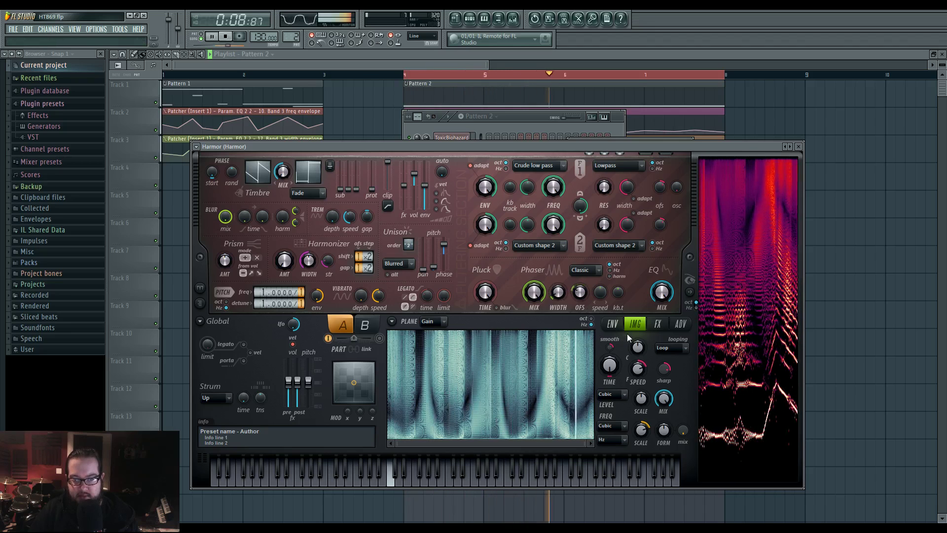
key("space")
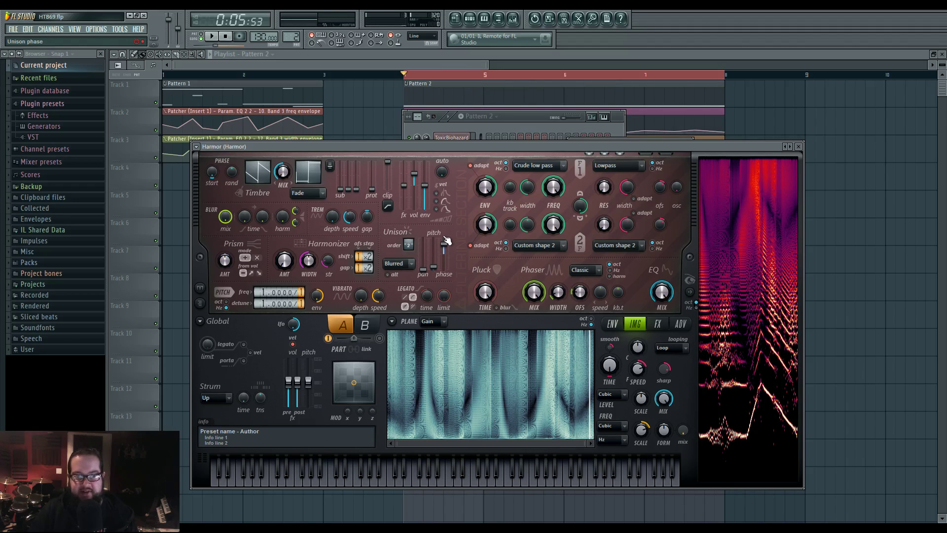
left_click(657, 324)
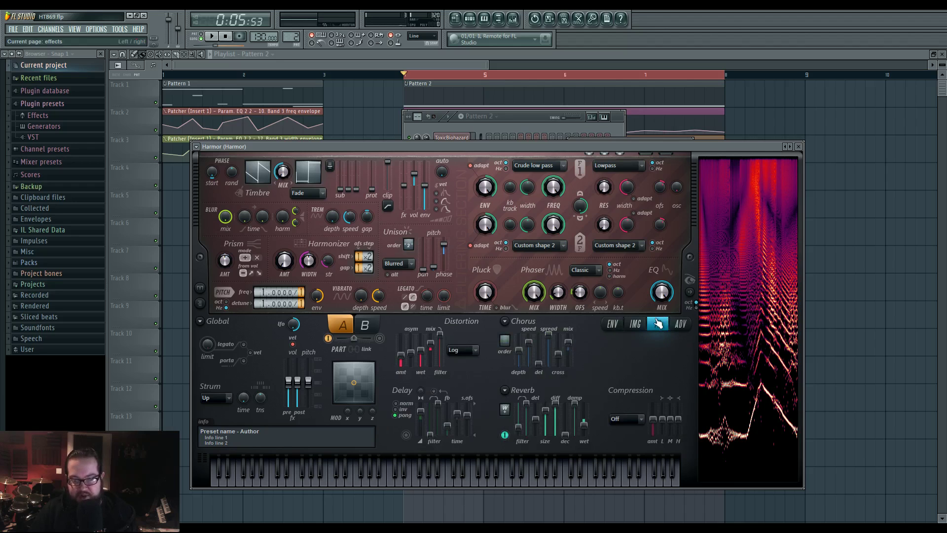
left_click(633, 325)
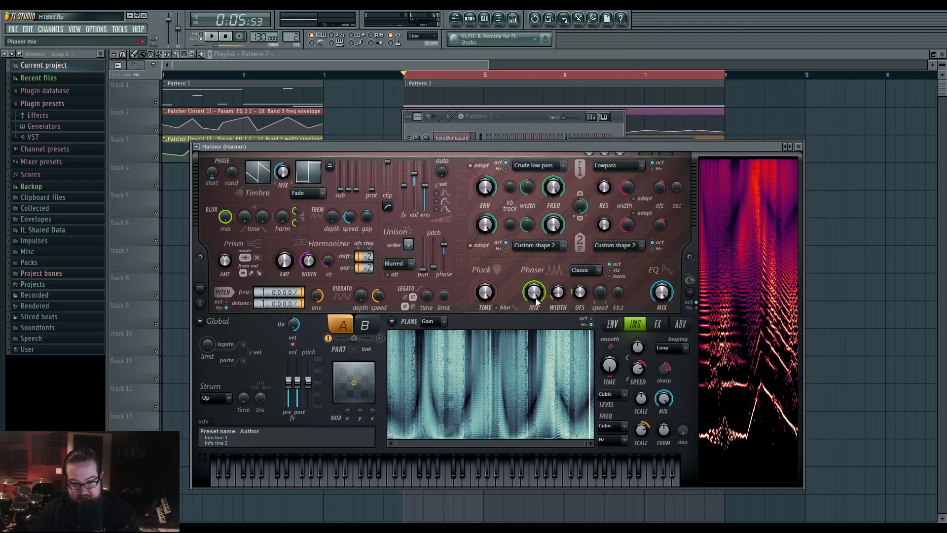
Step: Hide the Pattern 2 window and move Harmor lower over the playlist
key("F6")
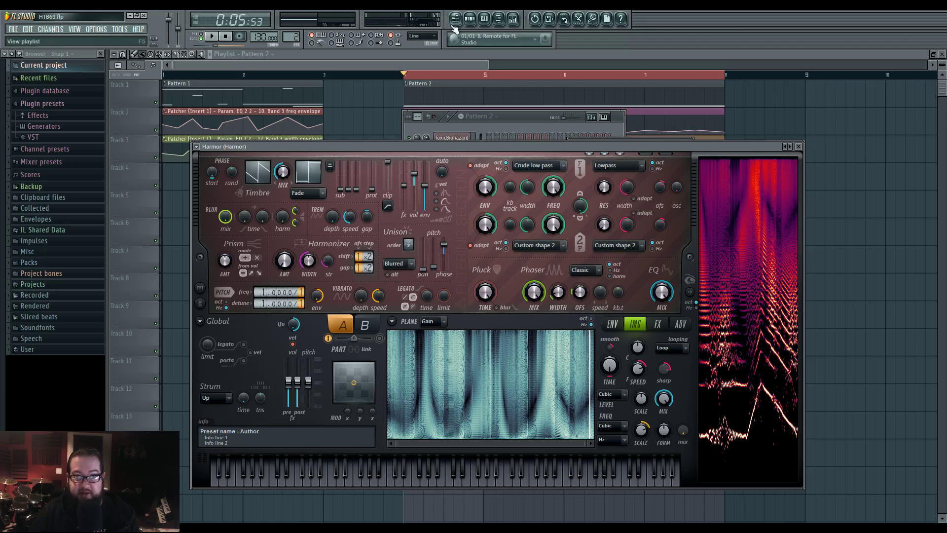
key("F6")
key("F6")
left_click_drag(480, 150, 496, 180)
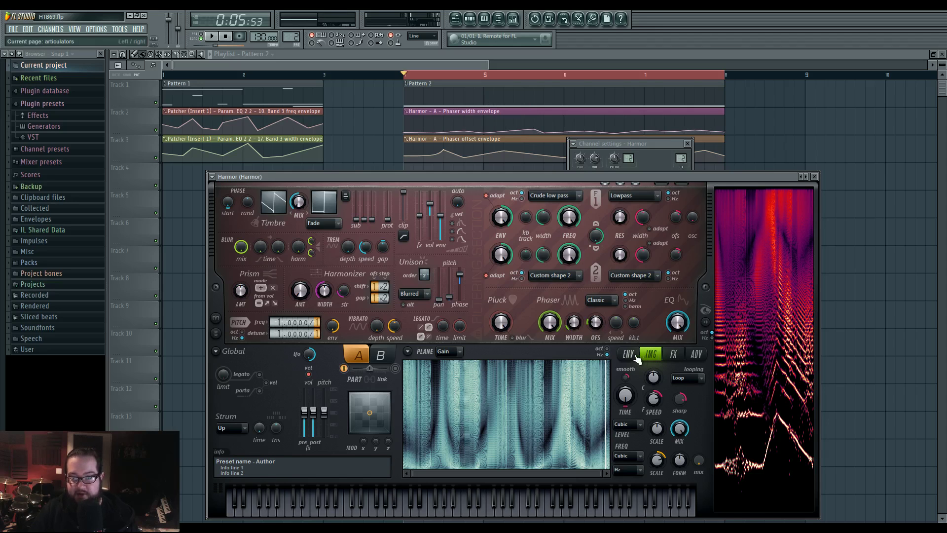
Step: Audition the sound, then display Harmor's Phaser mask envelope in the envelope editor
key("space")
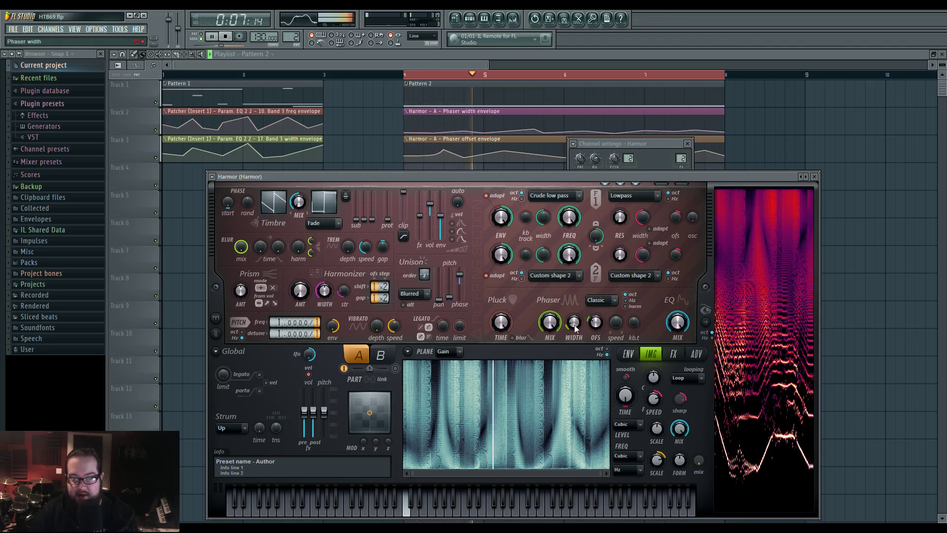
key("space")
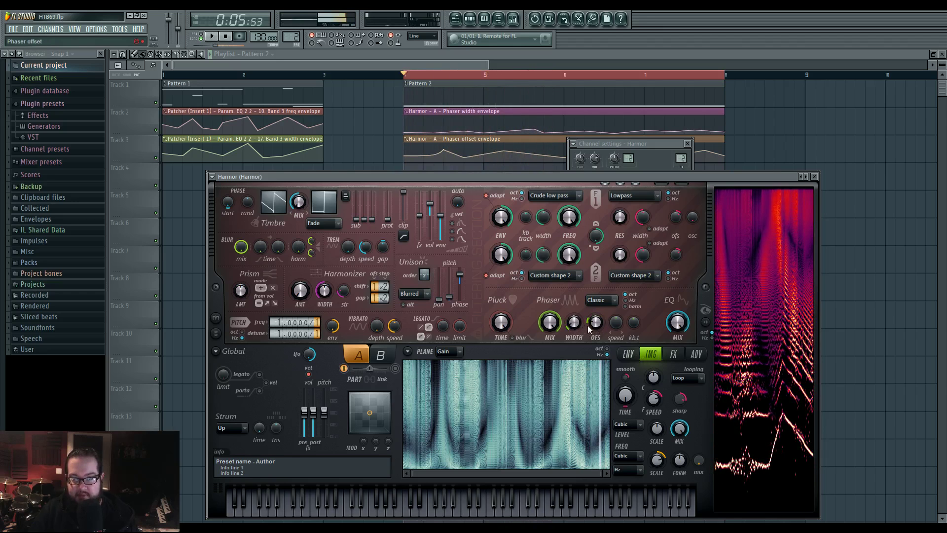
left_click(625, 355)
left_click(451, 354)
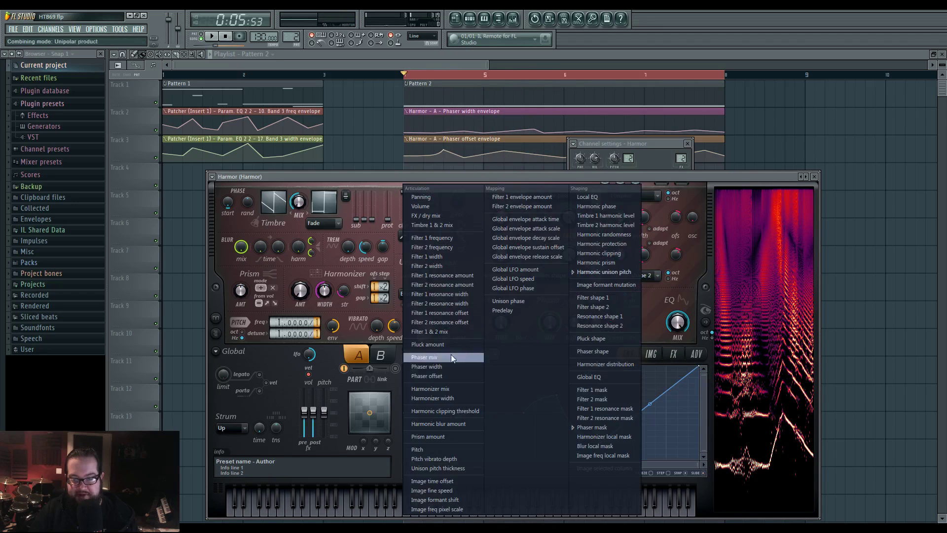
left_click(625, 416)
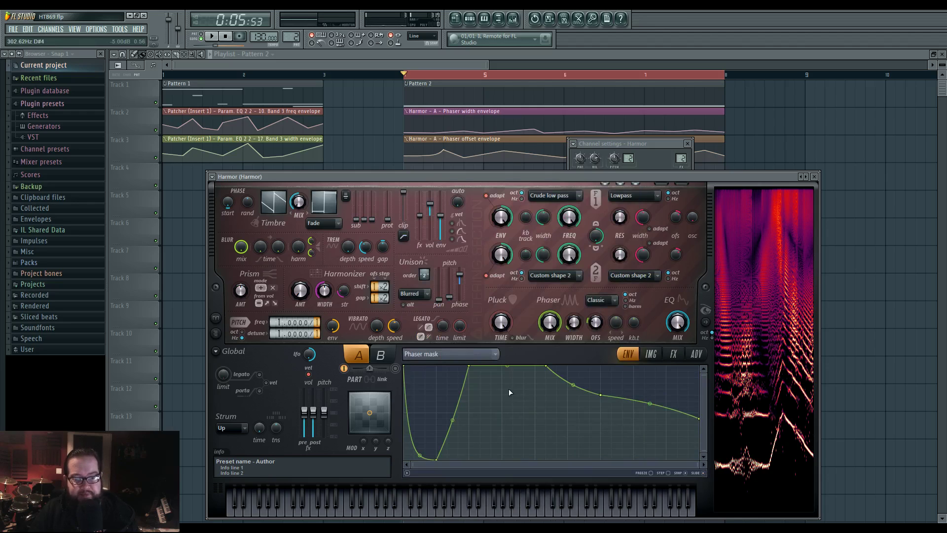
Step: After listening, drag the Phaser mask envelope's starting point down to the bottom
key("space")
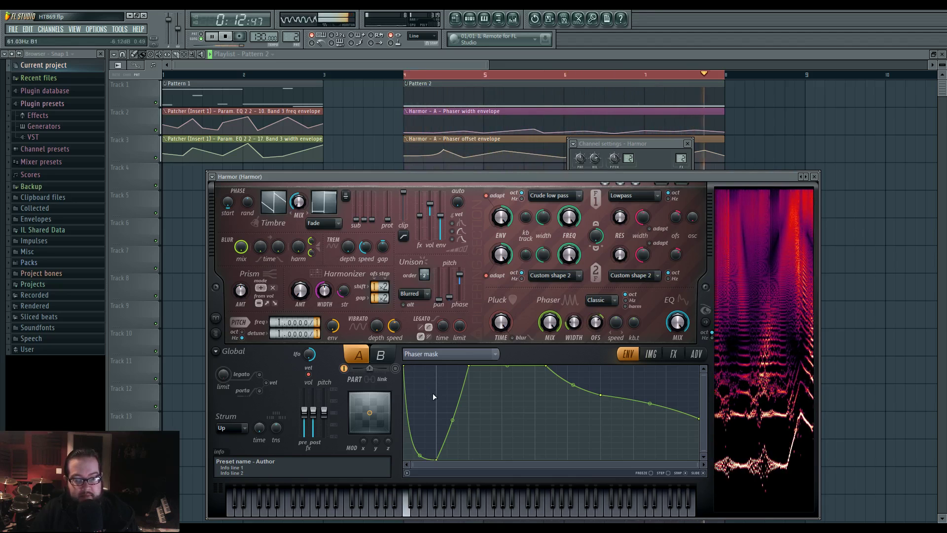
key("space")
left_click_drag(408, 372, 407, 460)
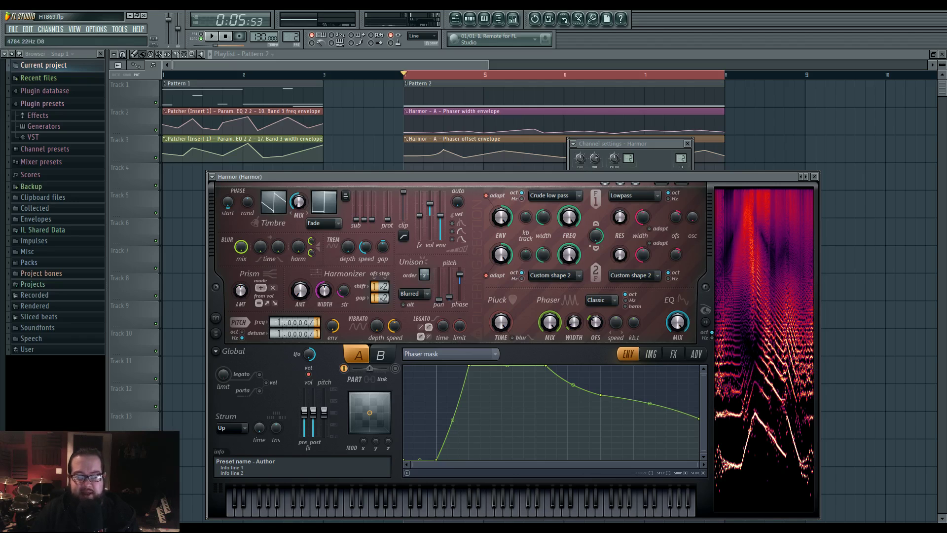
Step: Switch Harmor to its effects page and audition the Log distortion
left_click(673, 354)
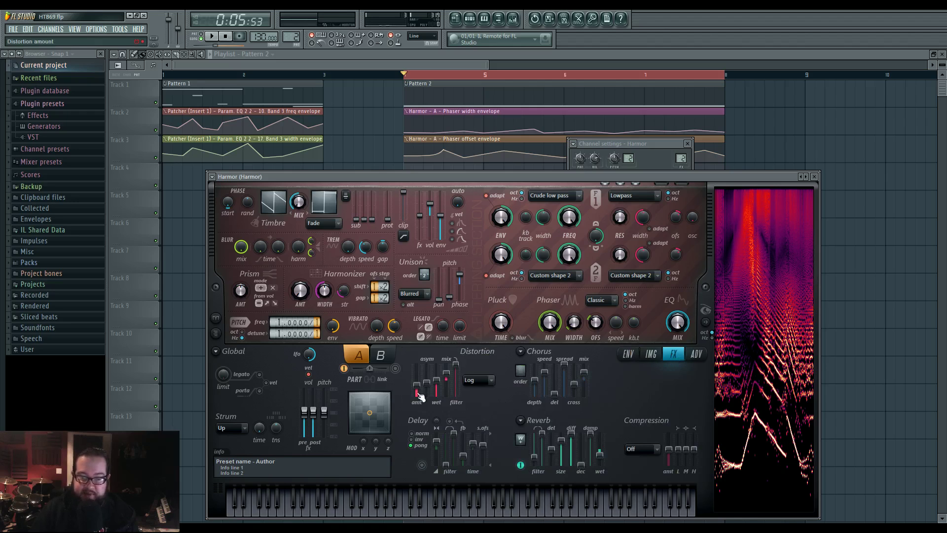
scroll(420, 391, "up", 2)
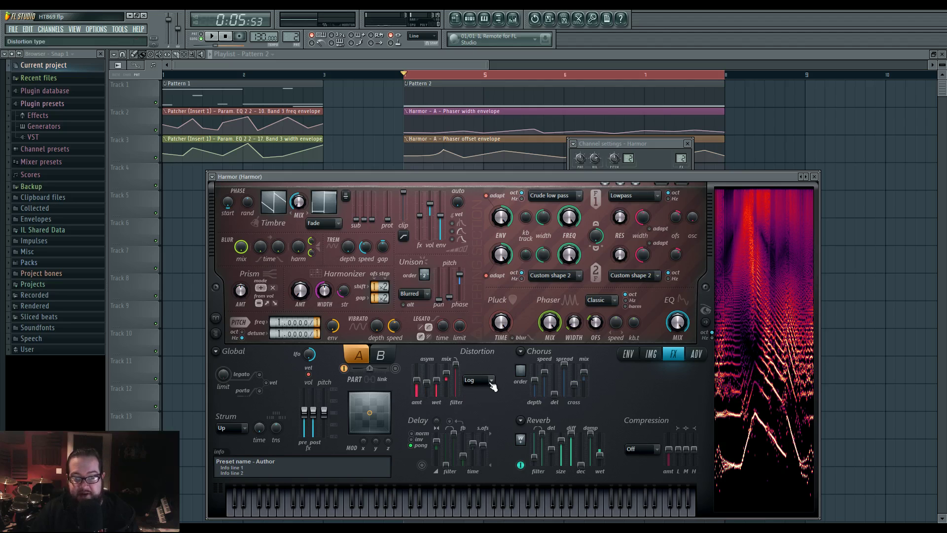
scroll(417, 389, "down", 4)
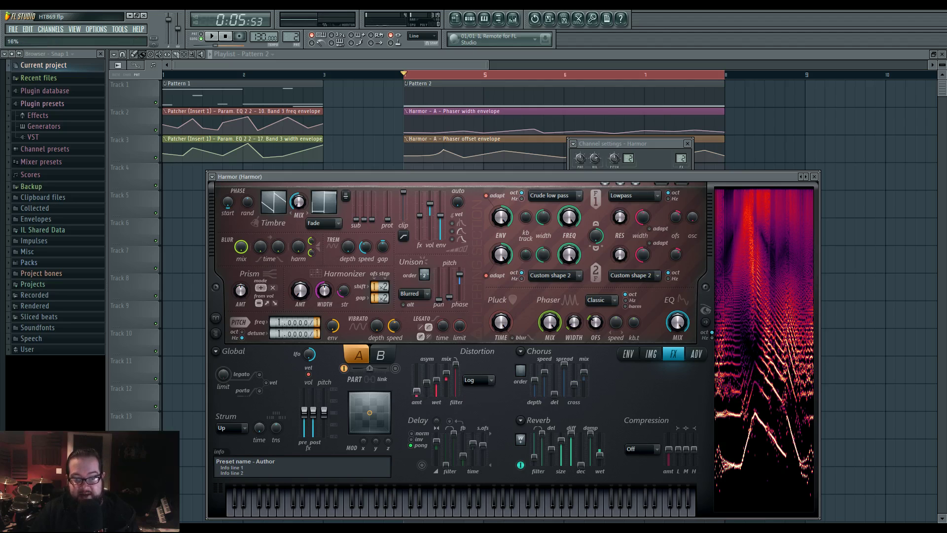
scroll(417, 389, "up", 3)
key("space")
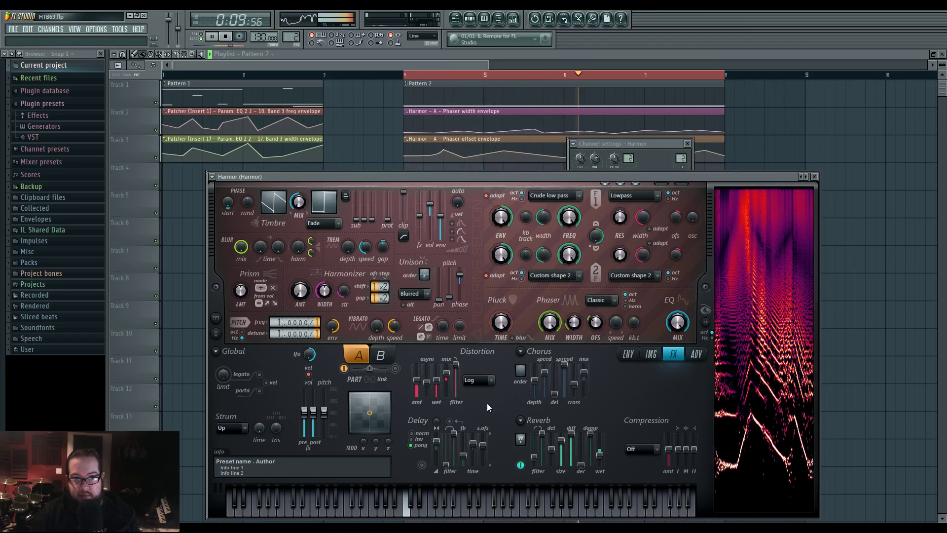
key("space")
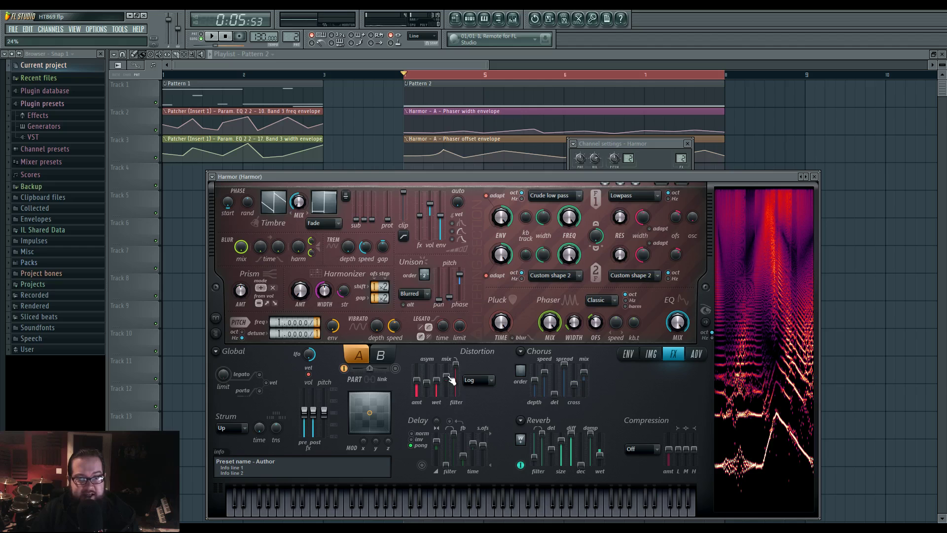
Step: Set the distortion amount to 31% and audition the result
left_click_drag(418, 381, 419, 390)
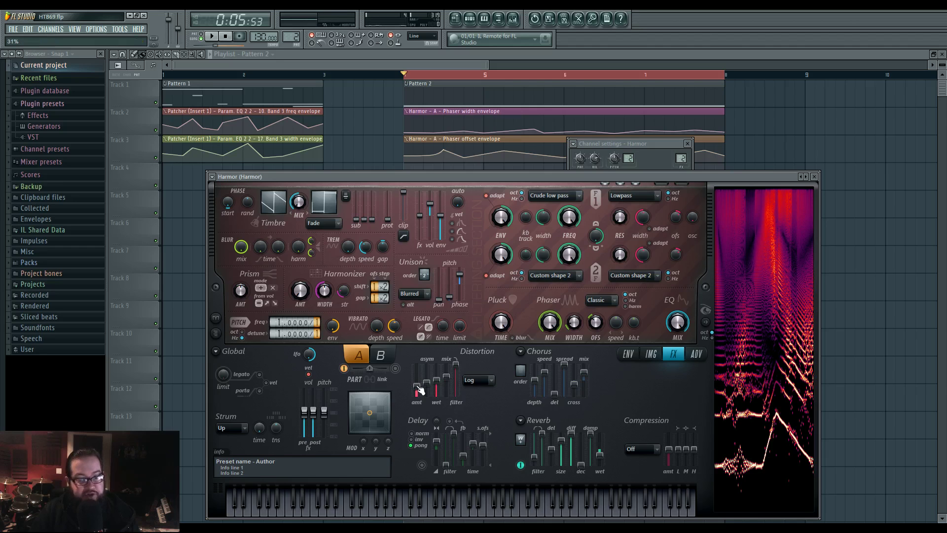
key("space")
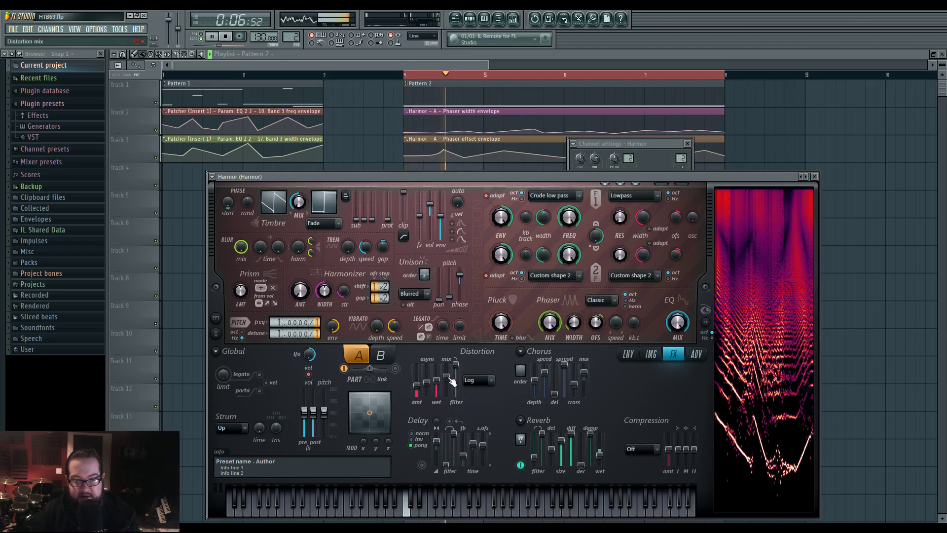
key("space")
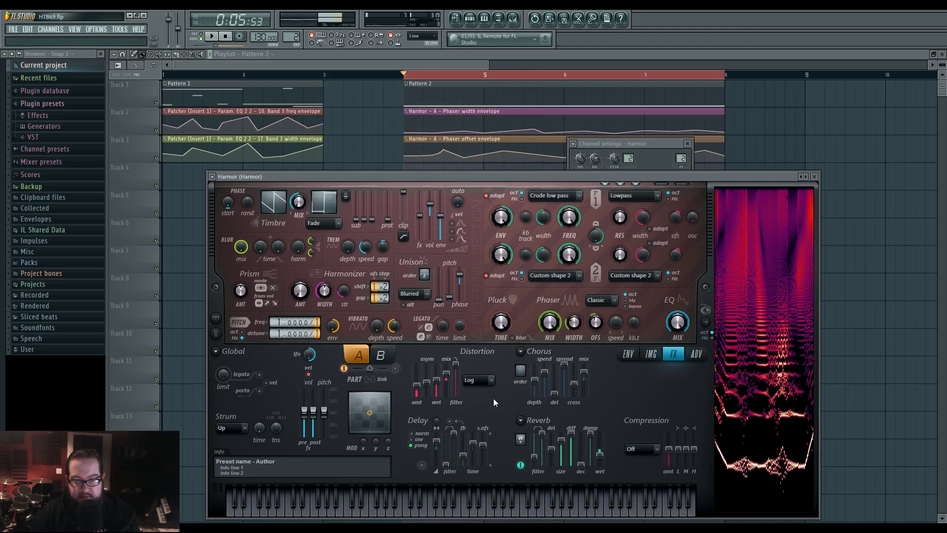
Step: Try the Hill distortion type instead of Log, raising the amount slightly while playing
left_click(483, 384)
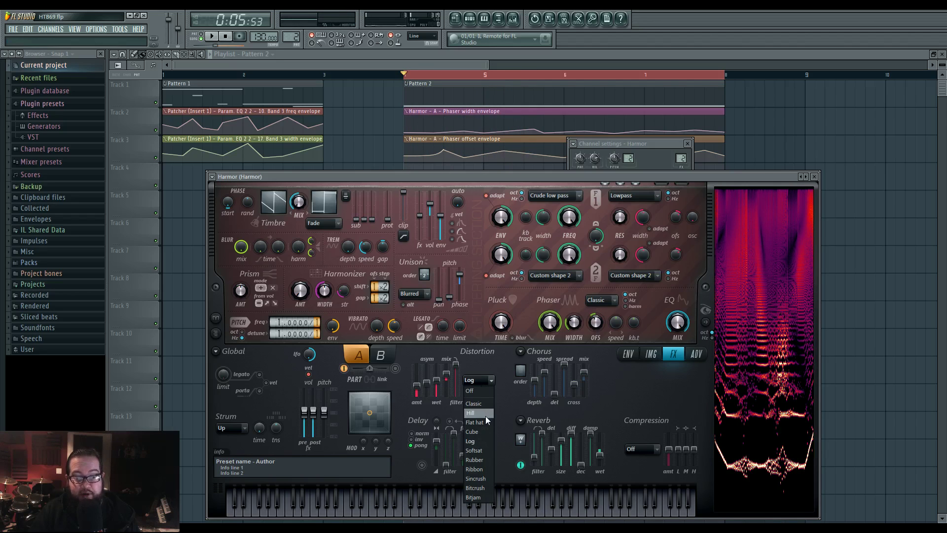
left_click(481, 440)
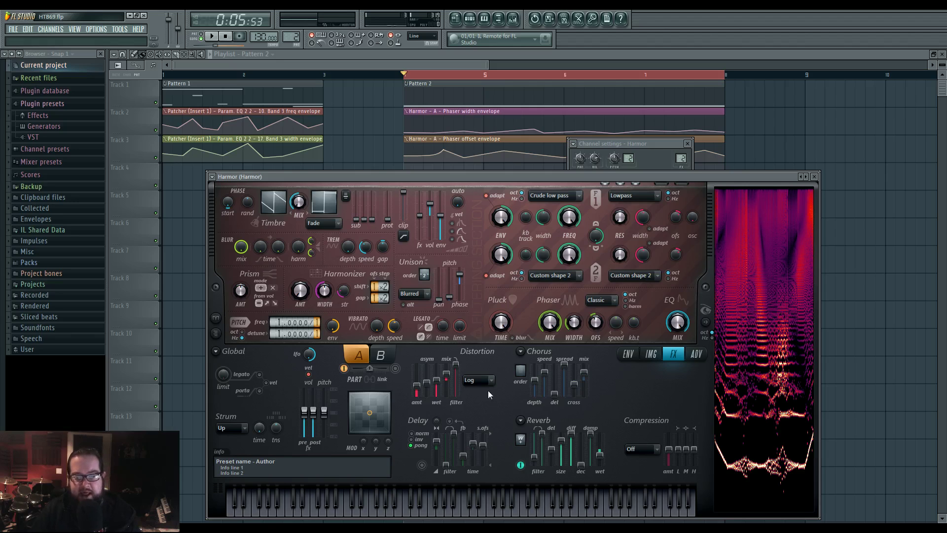
left_click(483, 381)
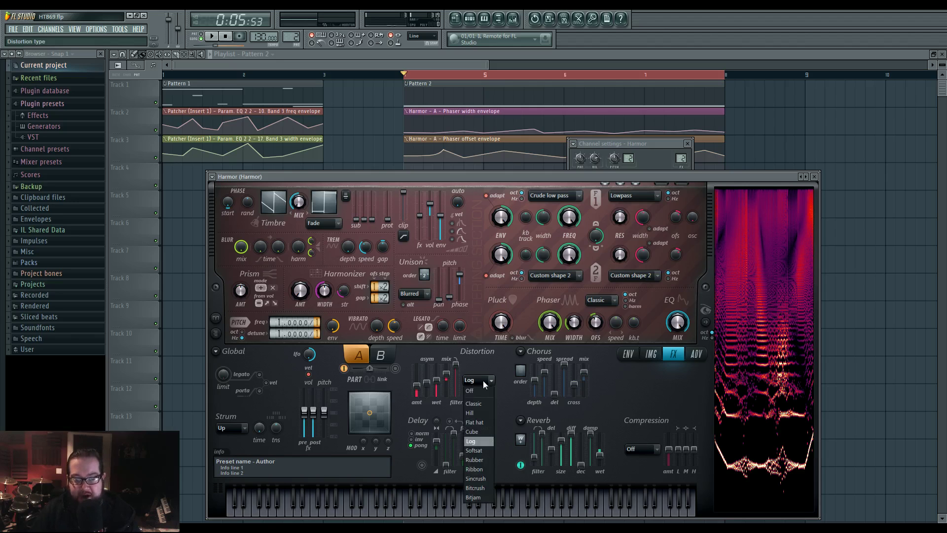
left_click(486, 413)
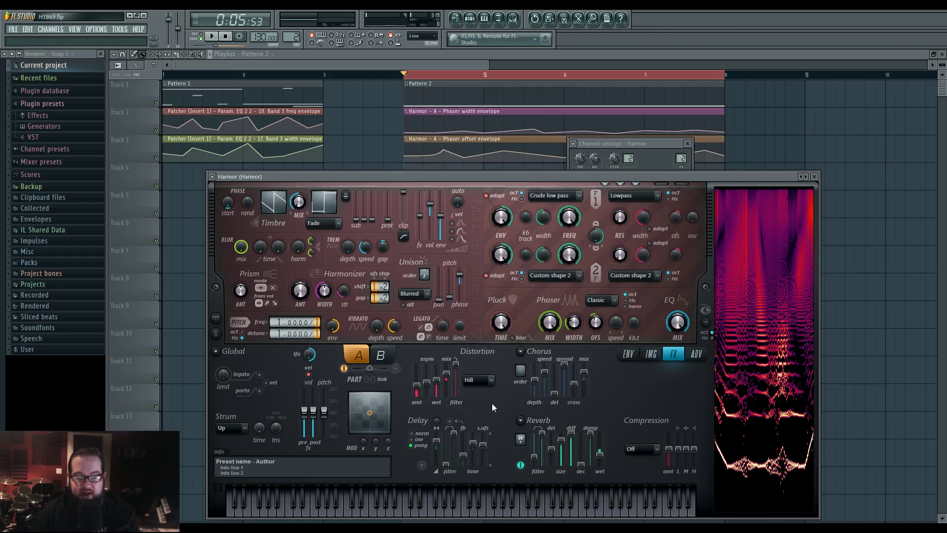
key("space")
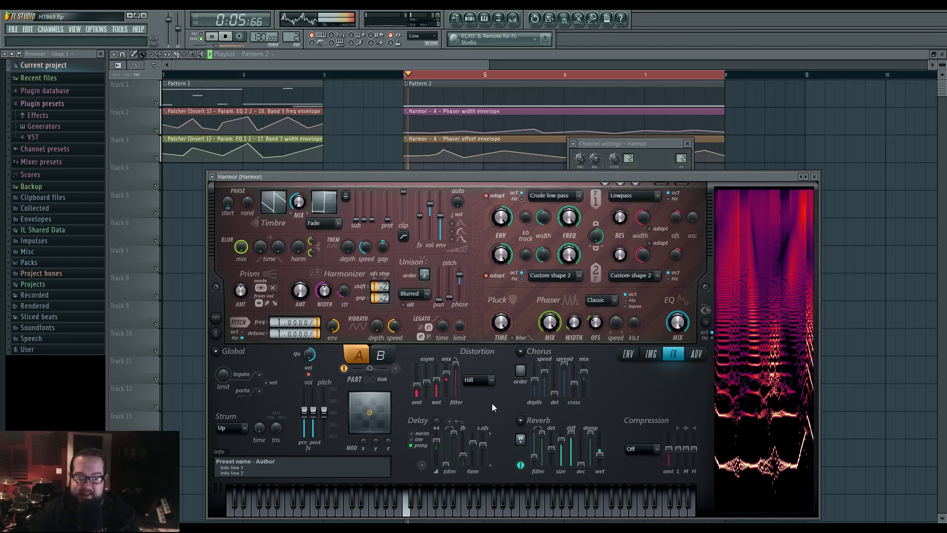
left_click_drag(418, 389, 422, 385)
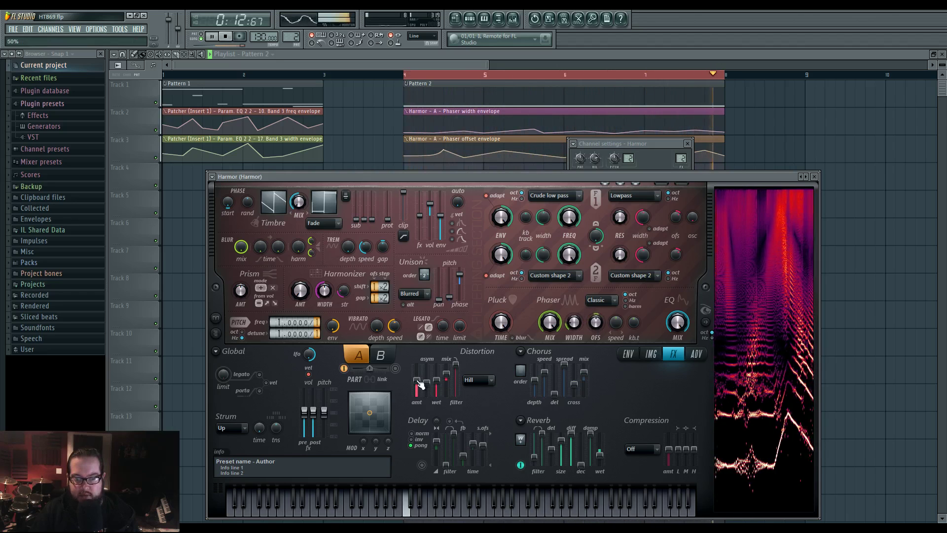
key("space")
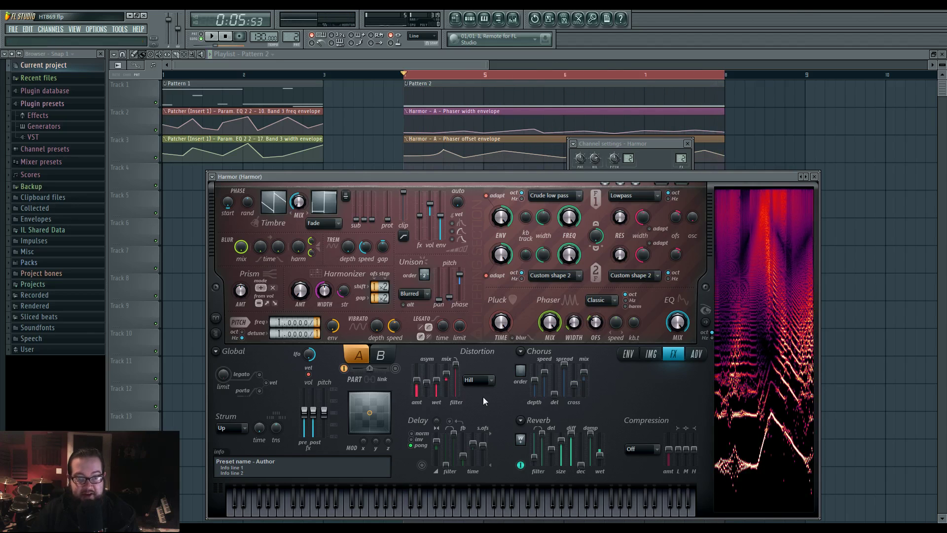
Step: Audition the Ribbon distortion type with asymmetry set to 64%
left_click(479, 381)
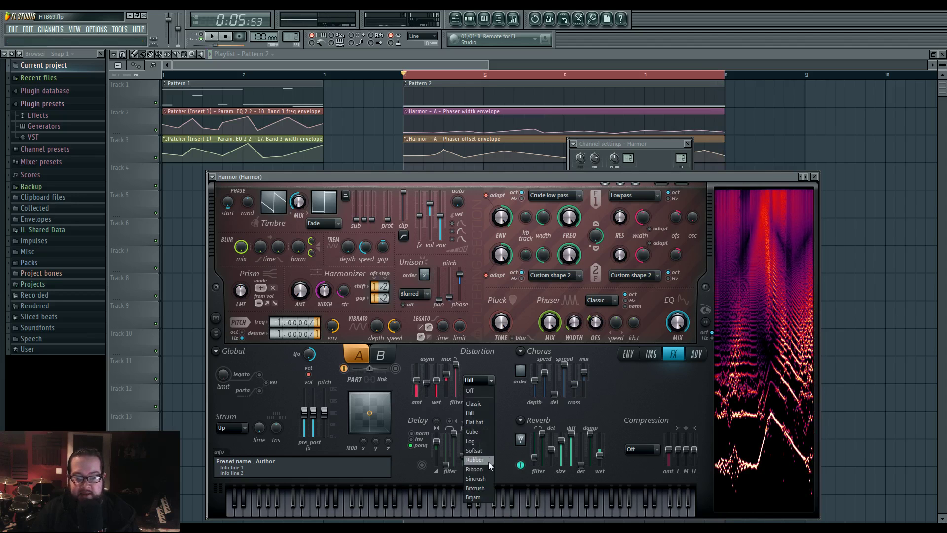
left_click(475, 468)
key("space")
left_click_drag(425, 385, 419, 382)
Step: Switch to Rubber distortion with amount 61% and mix 34%, then stop playback
left_click(486, 379)
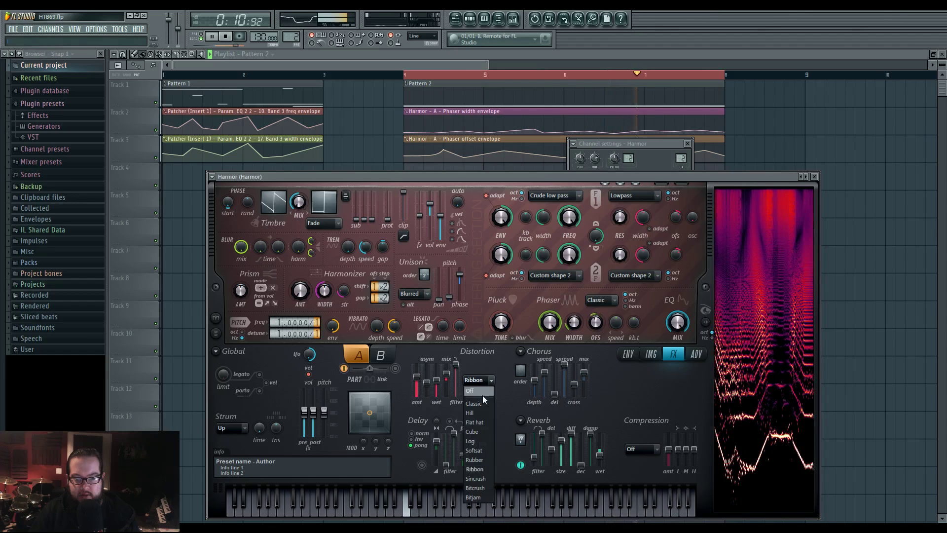
left_click(486, 473)
left_click_drag(418, 380, 420, 389)
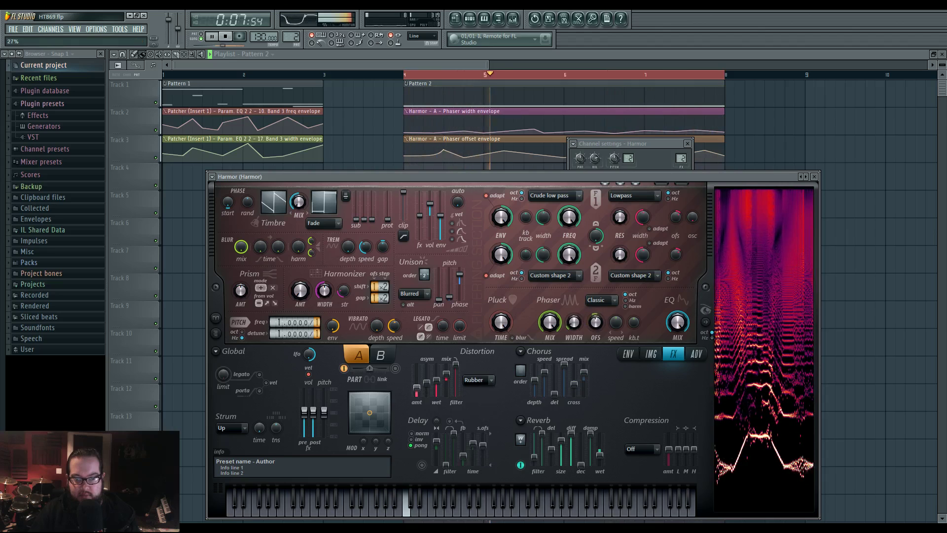
left_click_drag(447, 374, 448, 384)
key("space")
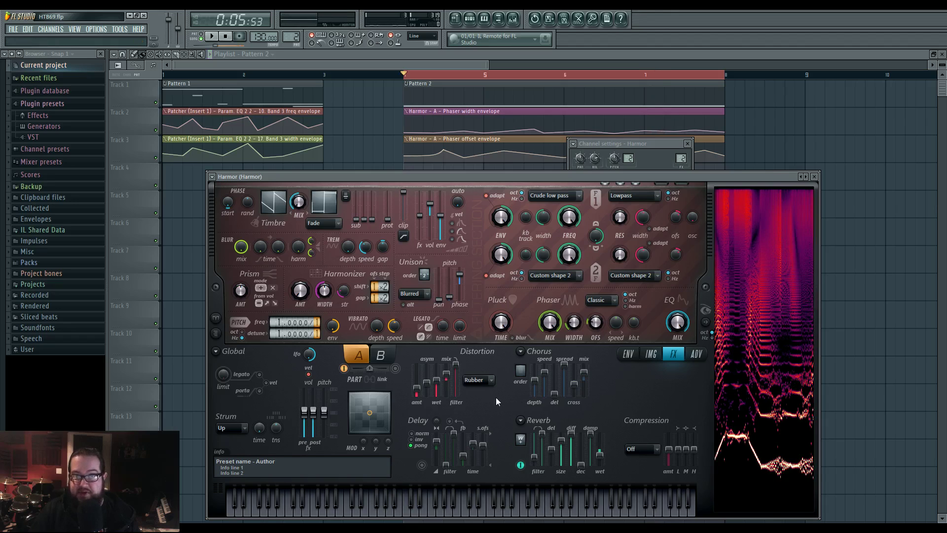
Step: Switch the distortion back to Log and sweep its mix from 0% up to 100%
left_click(486, 380)
left_click(480, 432)
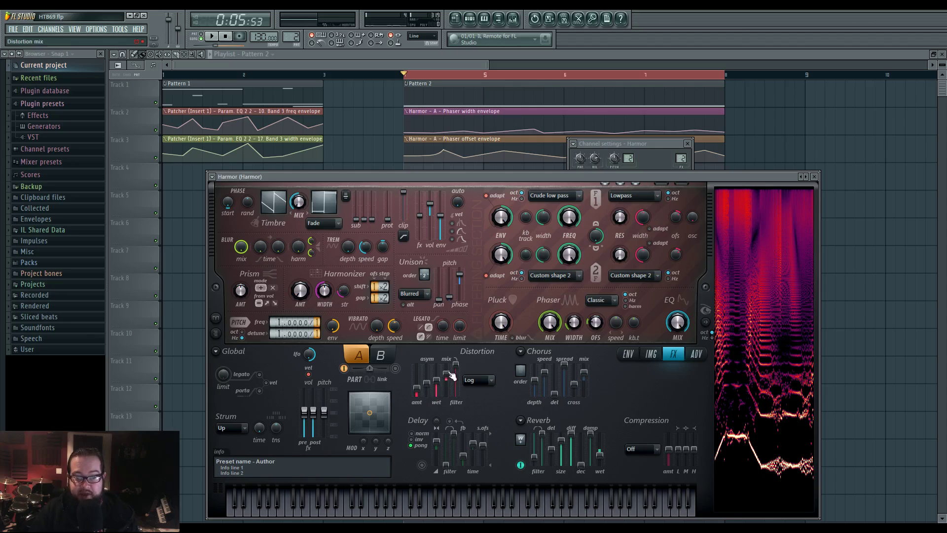
mouse_move(446, 376)
left_mouse_down()
mouse_move(447, 390)
mouse_move(446, 380)
left_mouse_up()
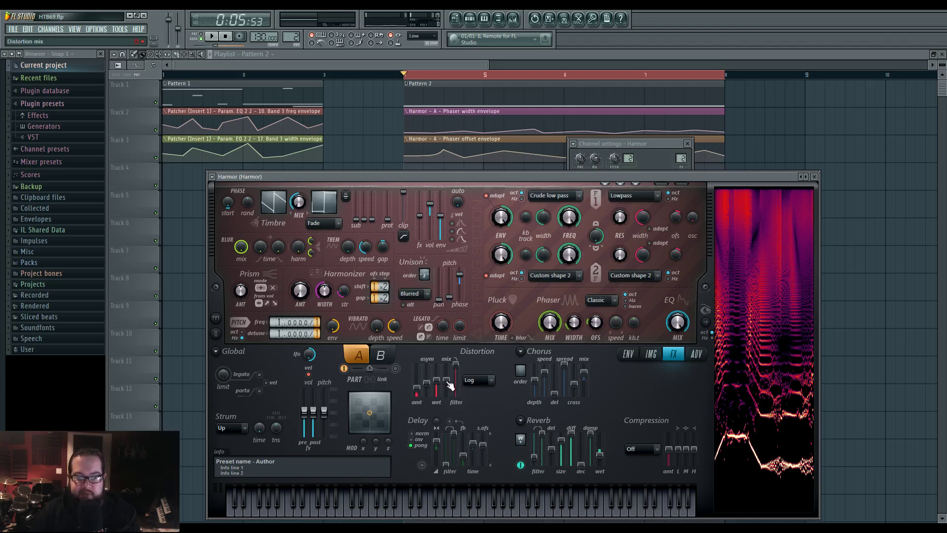
left_click_drag(449, 385, 449, 380)
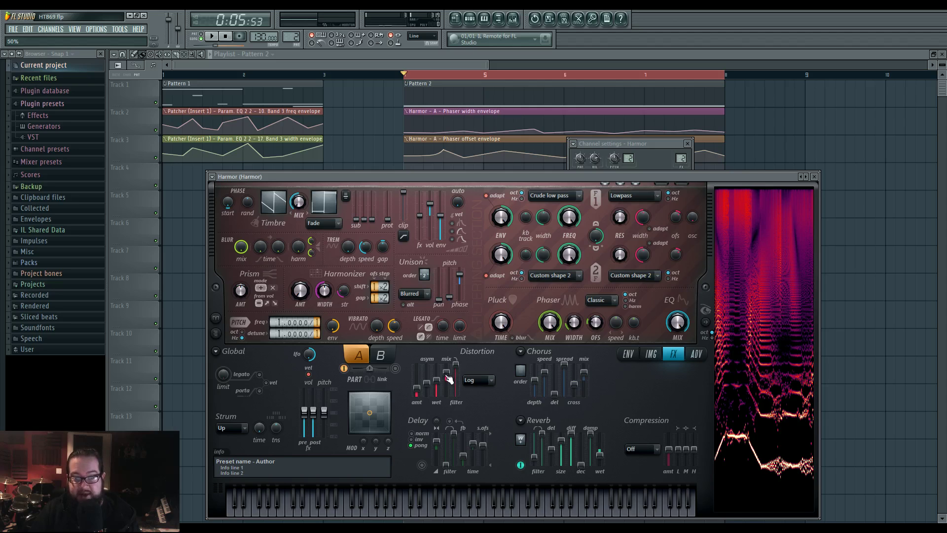
mouse_move(449, 377)
left_mouse_down()
mouse_move(449, 369)
mouse_move(448, 393)
left_mouse_up()
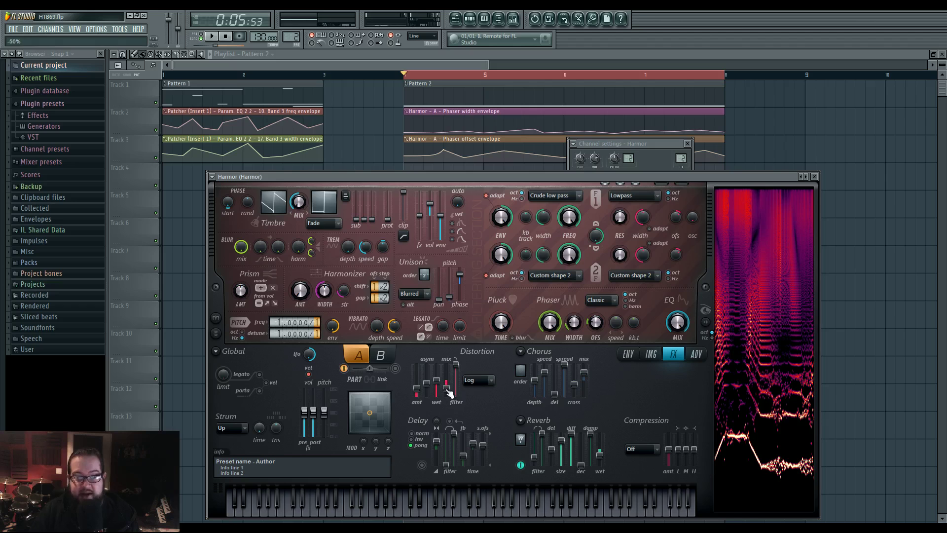
Step: While playing, settle the distortion mix low, around 15%, then tweak the amount and re-audition
key("space")
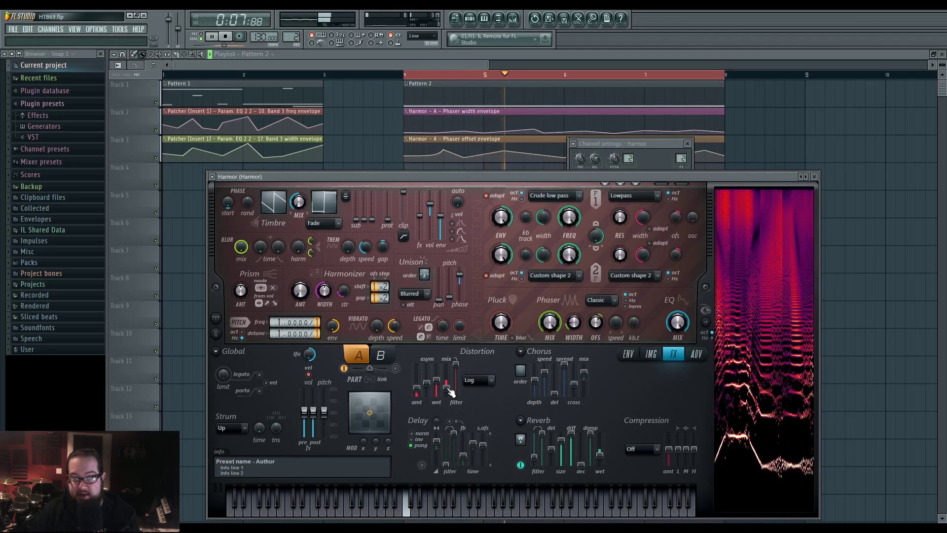
left_click_drag(450, 392, 450, 377)
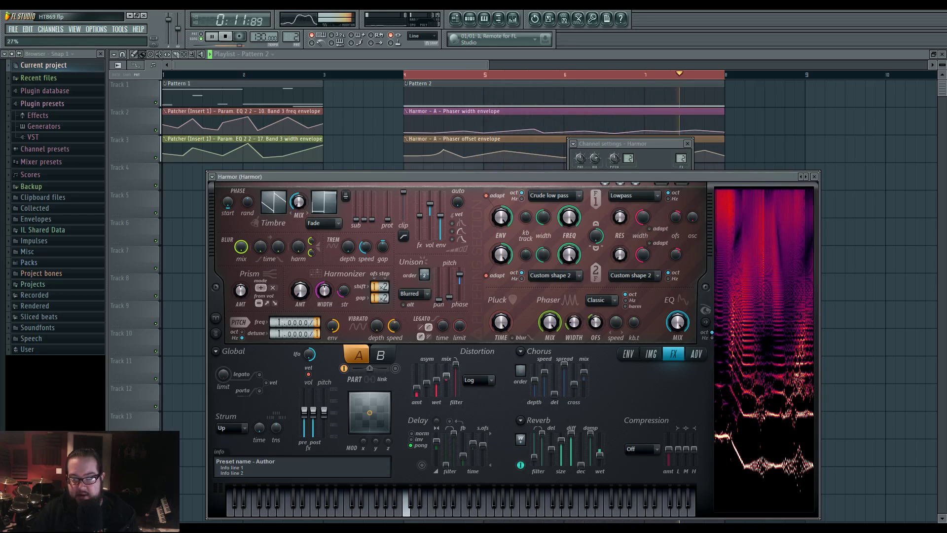
key("space")
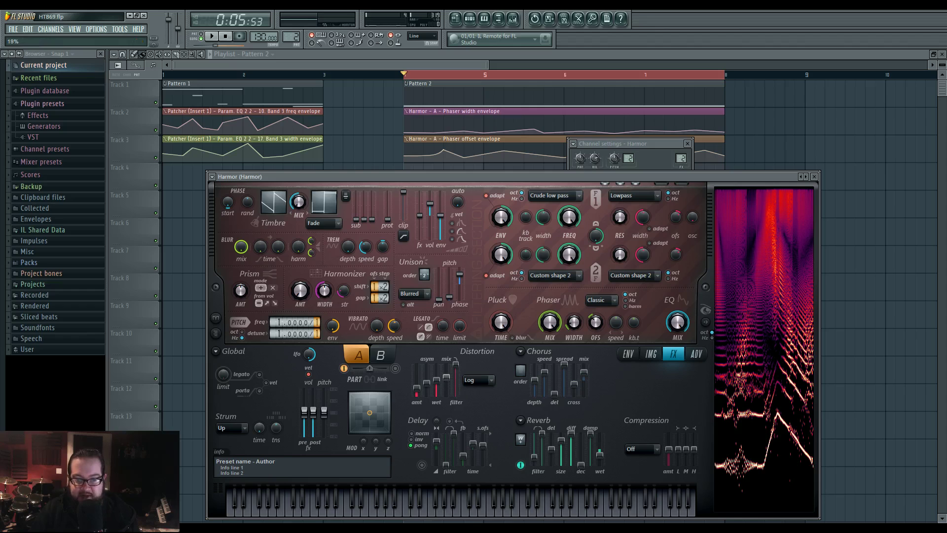
left_click_drag(417, 392, 422, 390)
key("space")
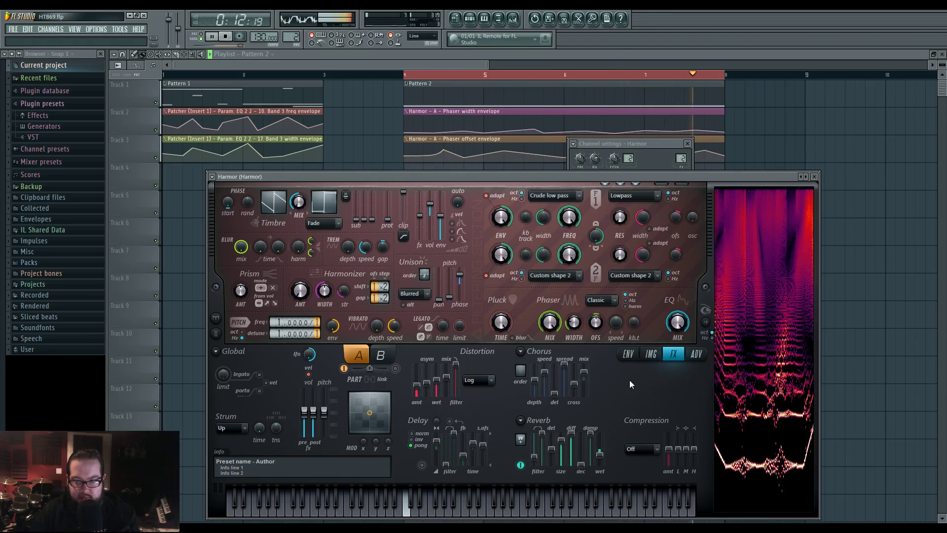
Step: On Harmor's advanced page, set resynthesis to High precision and precision to Perfect, then audition
key("space")
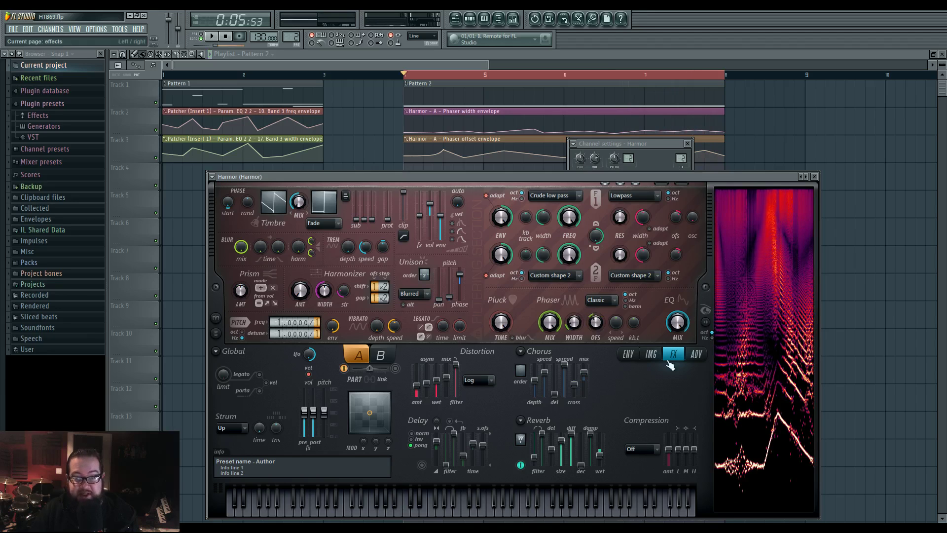
left_click(700, 353)
left_click(509, 449)
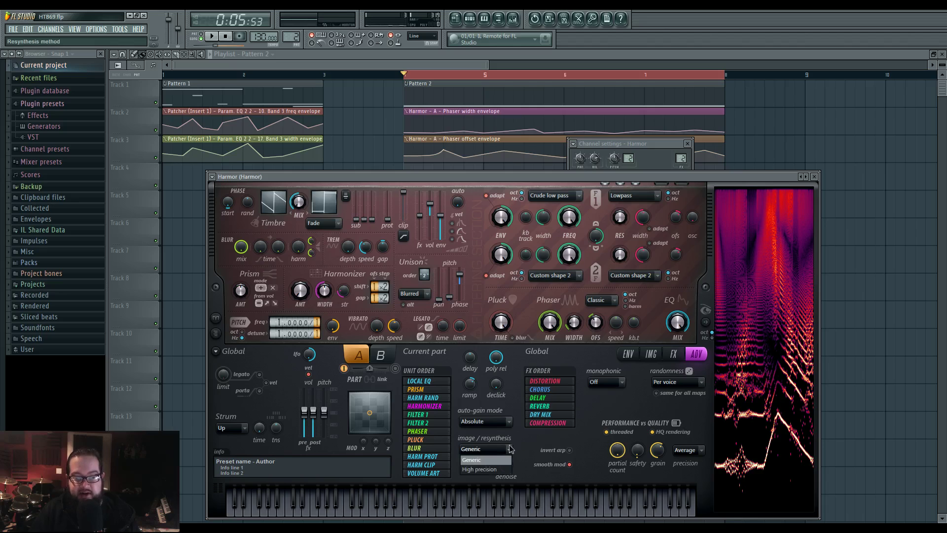
left_click(497, 468)
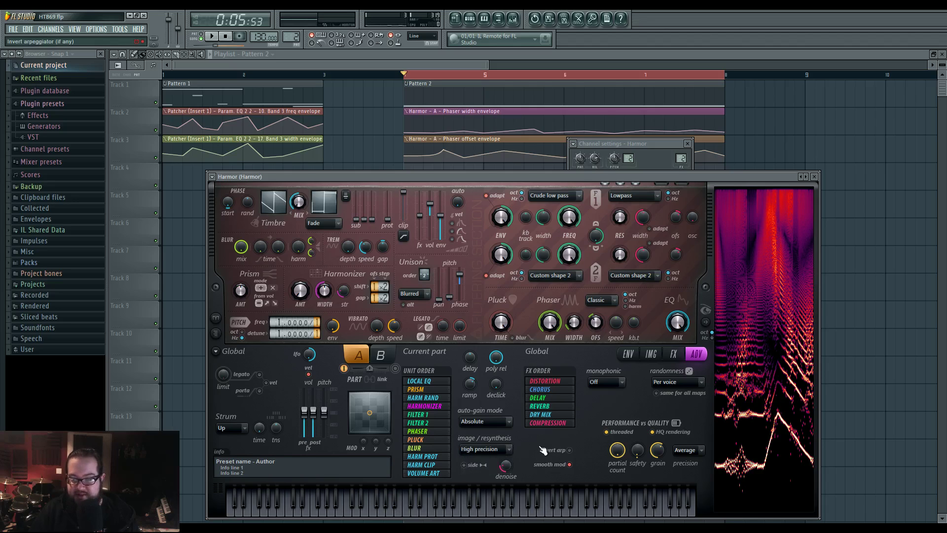
left_click(686, 449)
left_click(683, 475)
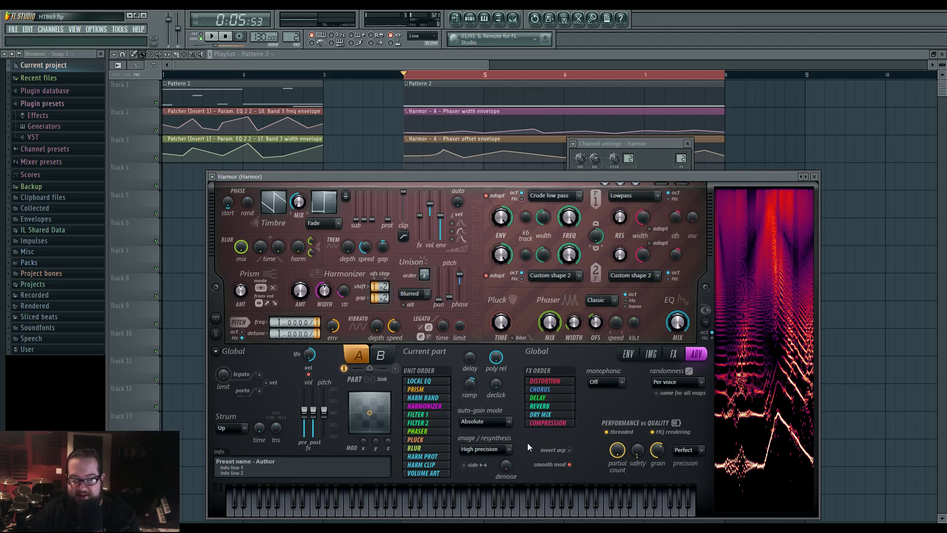
key("space")
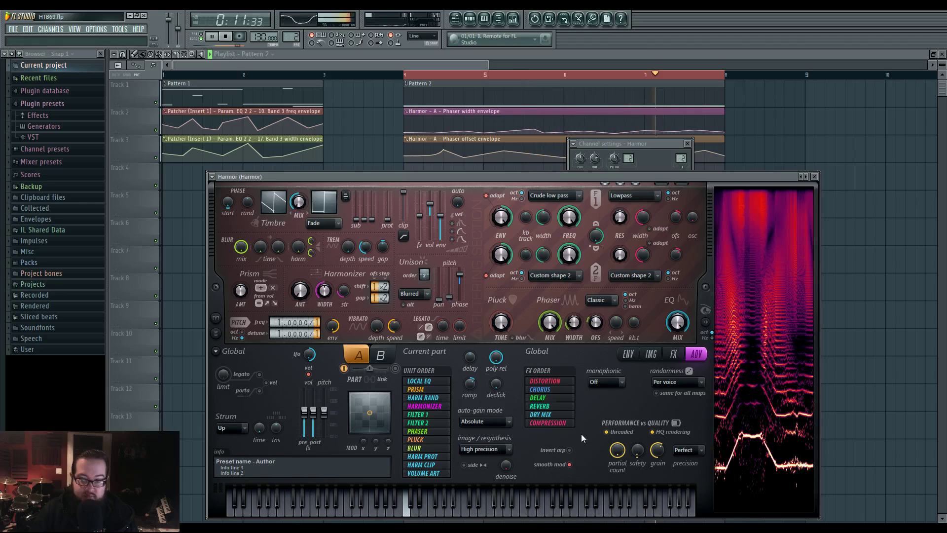
key("space")
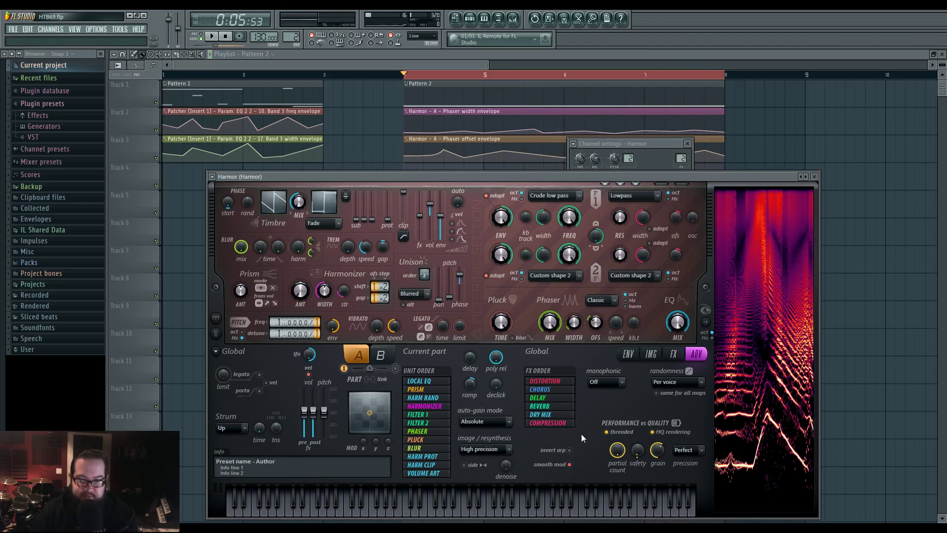
Step: Revert resynthesis to Generic and play back to compare the sound
left_click(508, 449)
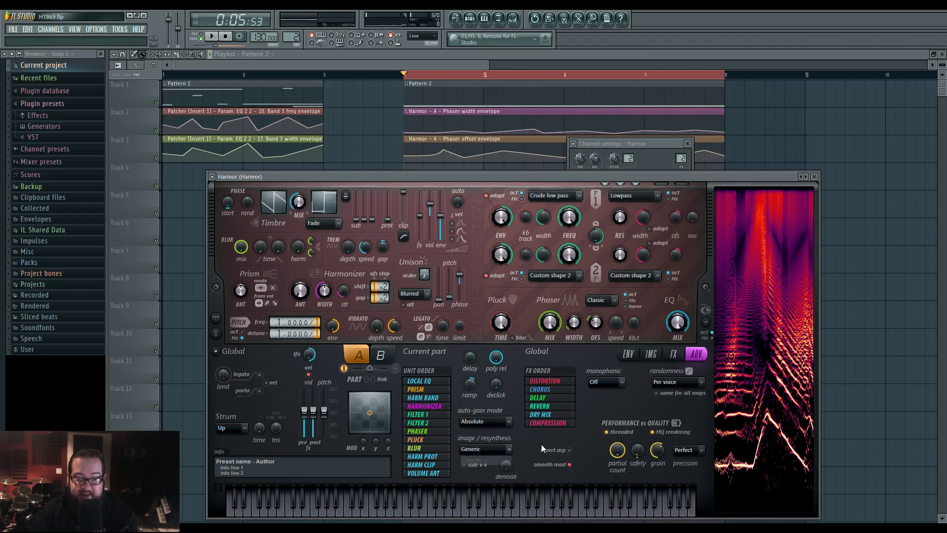
left_click(481, 461)
key("space")
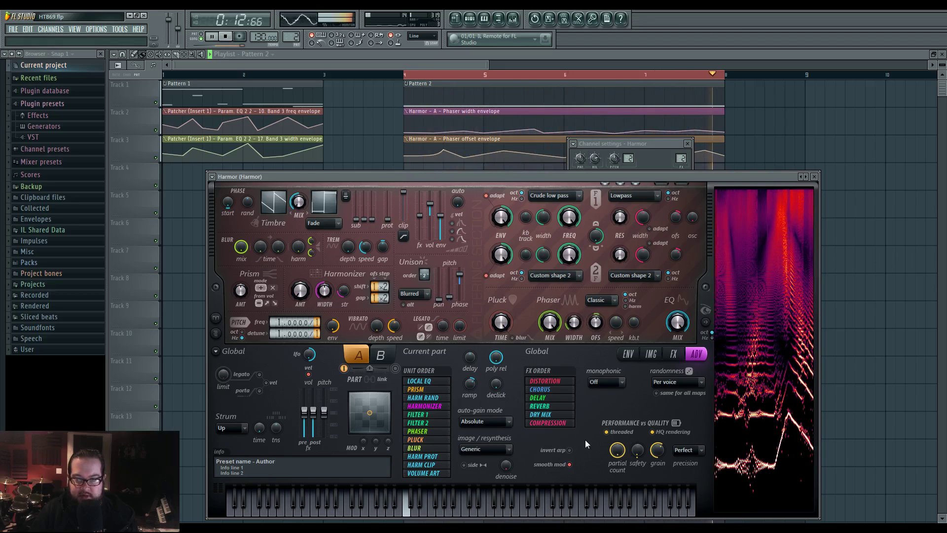
key("space")
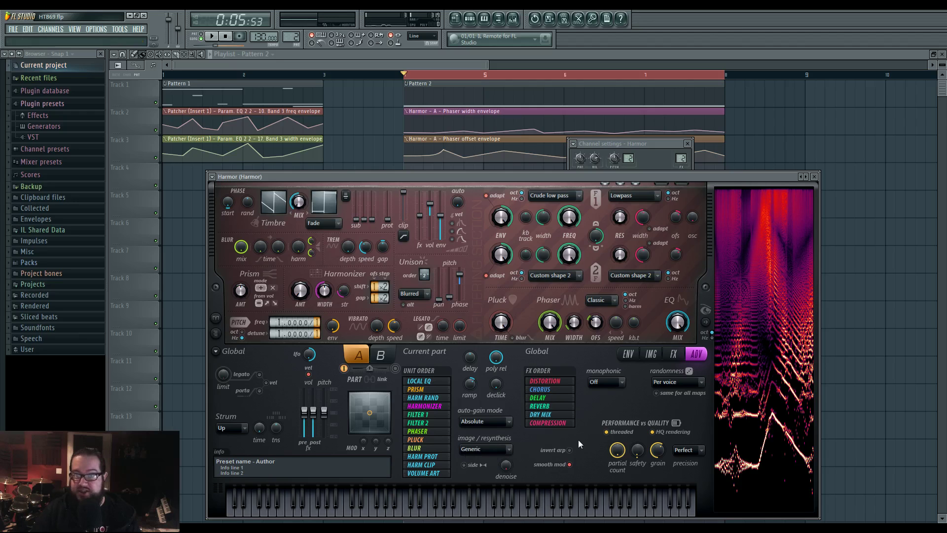
Step: Review Harmor's image page, Phaser mask envelope and effects page
left_click(650, 353)
left_click(630, 353)
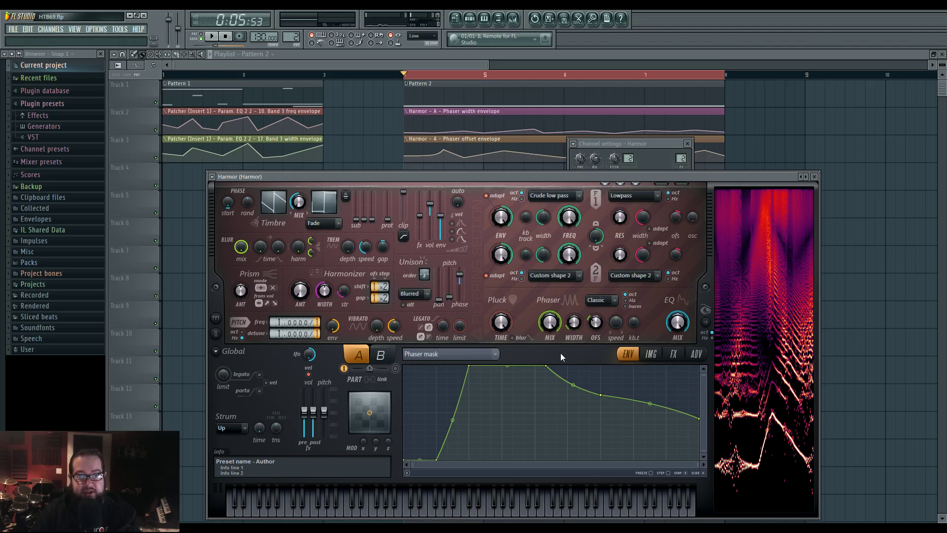
left_click(673, 353)
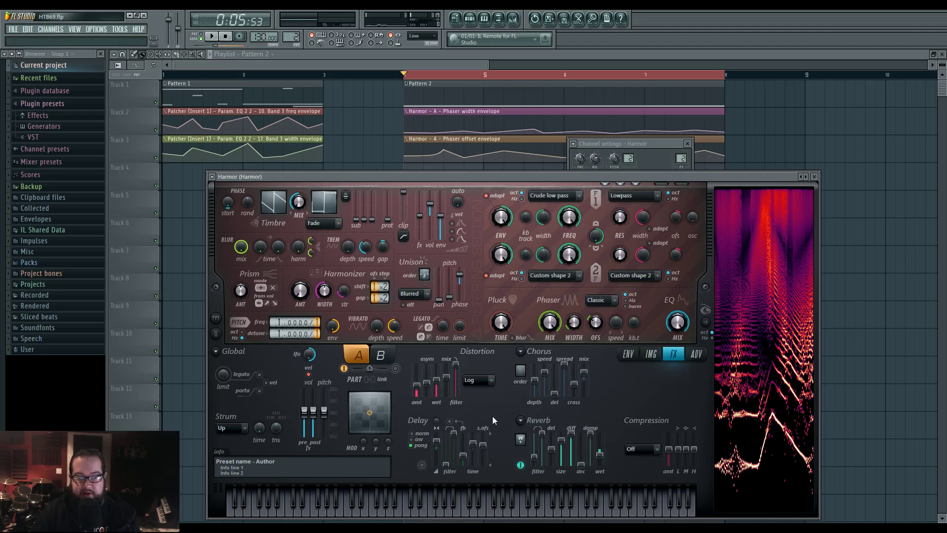
Step: Confirm Generic resynthesis, return to the image spectrogram page, and move the Harmor window up-left
left_click(695, 354)
left_click(504, 448)
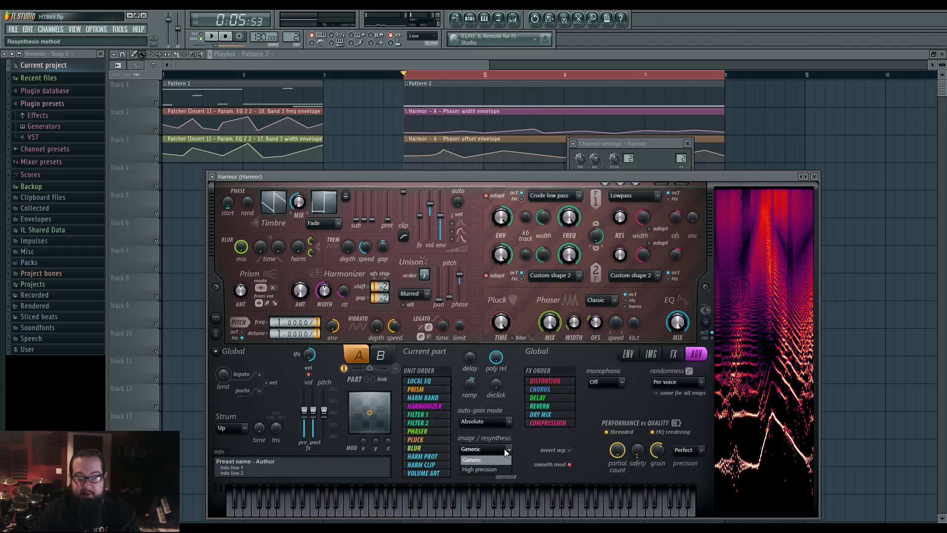
left_click(504, 448)
left_click(651, 354)
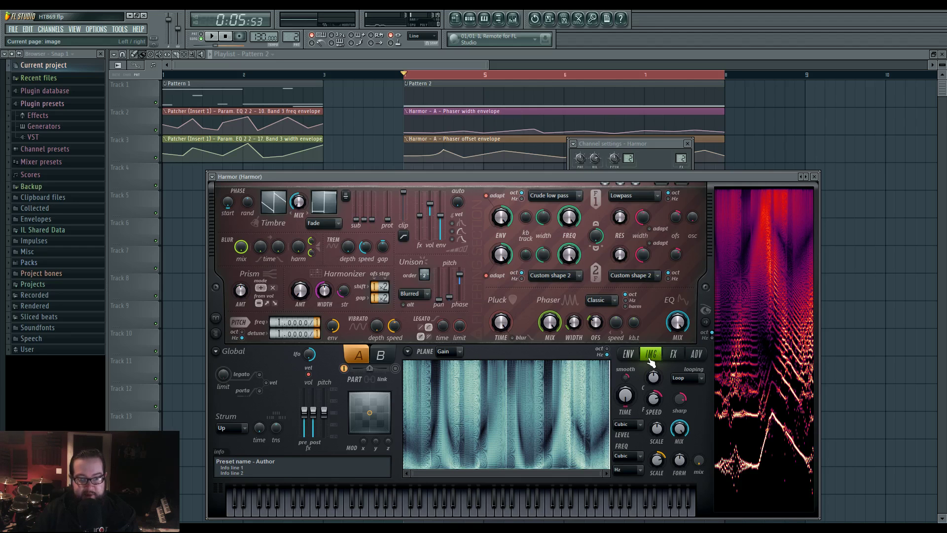
left_click_drag(406, 176, 397, 150)
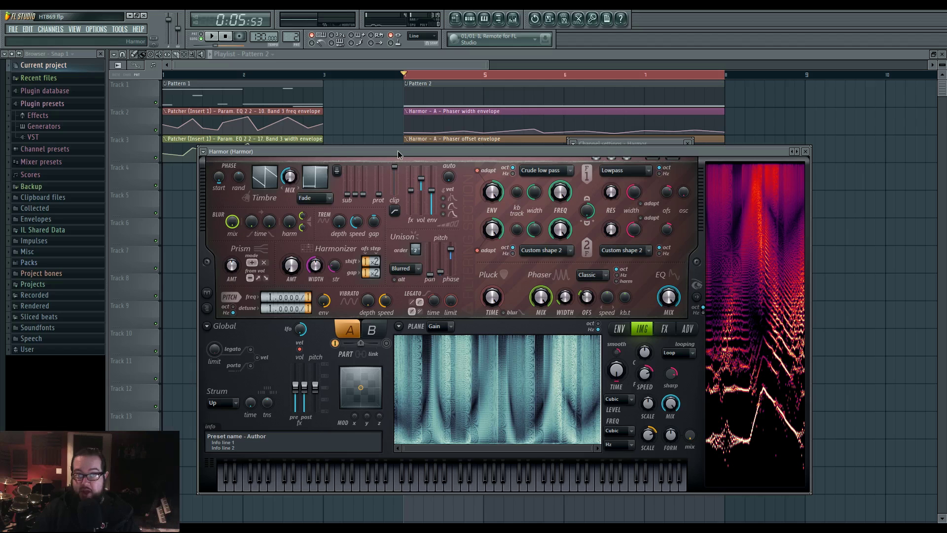
left_click_drag(398, 151, 404, 170)
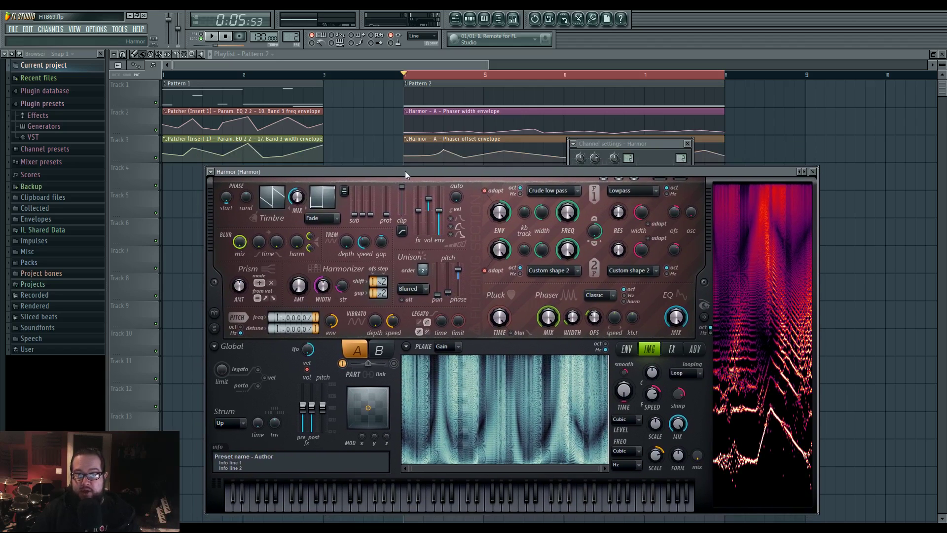